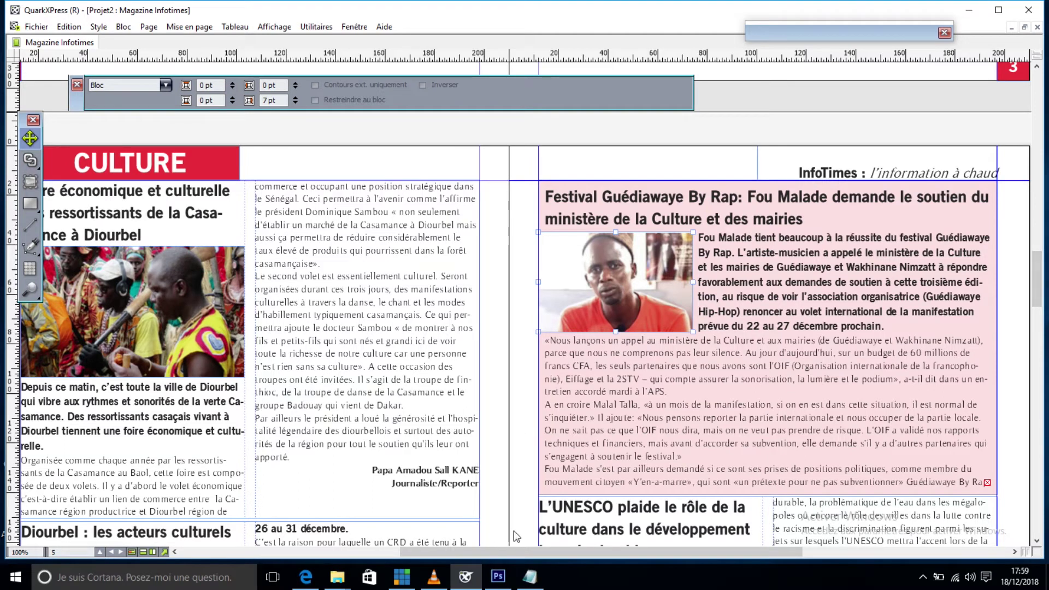
Set the space after to 2 mm in the Grand Titre paragraph style, leaving its character attributes as they are
drag(530, 552, 507, 552)
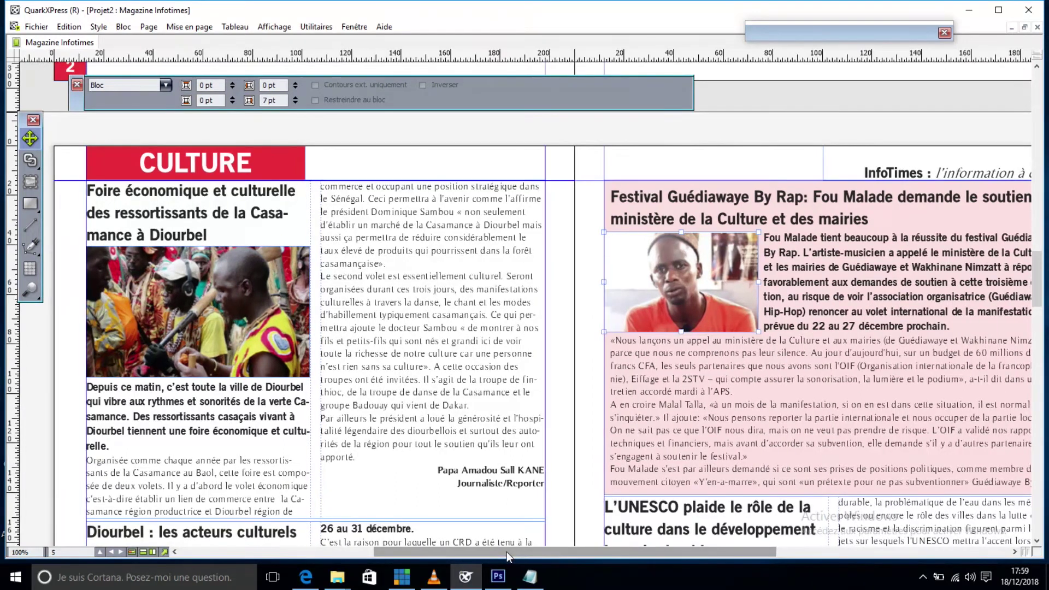
drag(1038, 299, 1038, 305)
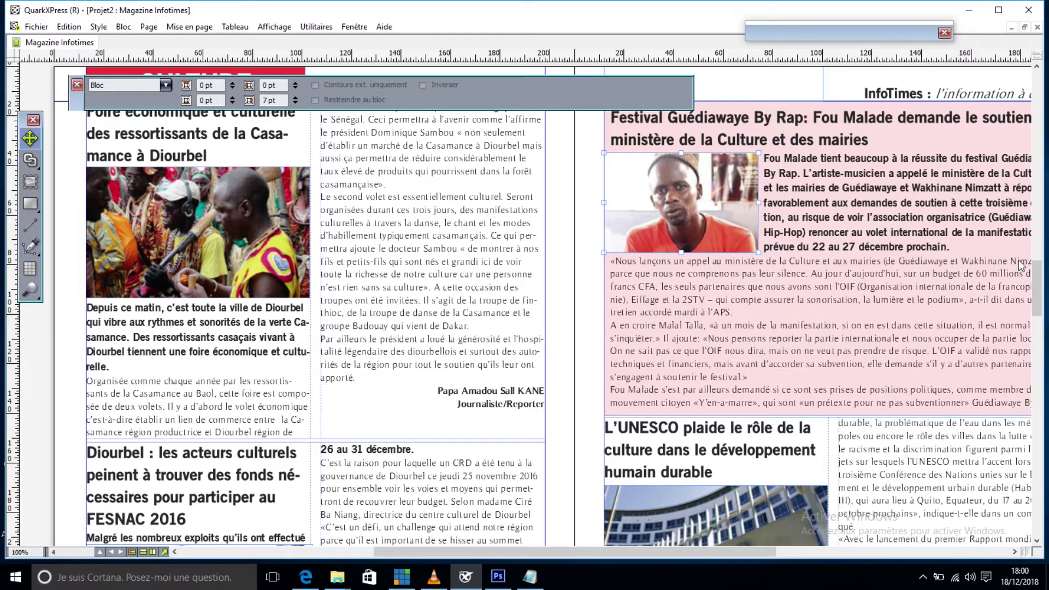
mouse_move(1036, 269)
mouse_down()
mouse_move(1039, 303)
mouse_move(1038, 276)
mouse_up()
click(819, 31)
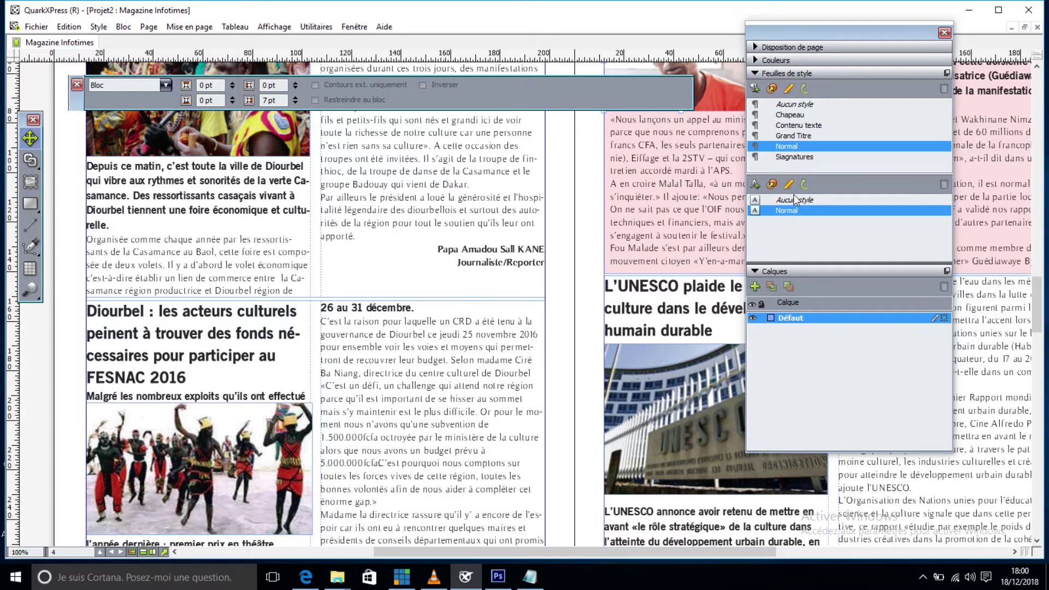
click(800, 137)
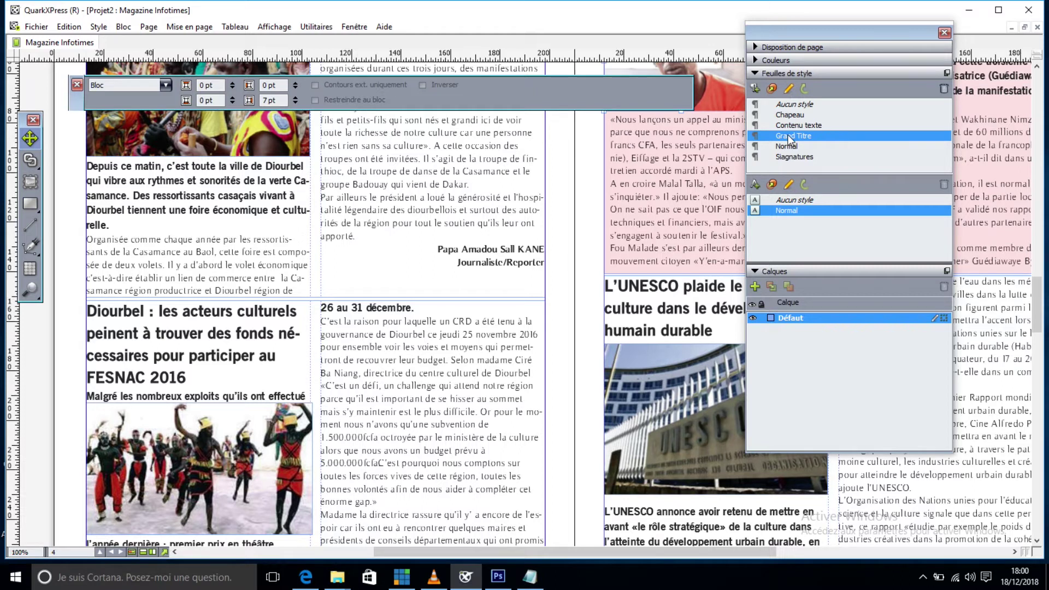
click(788, 89)
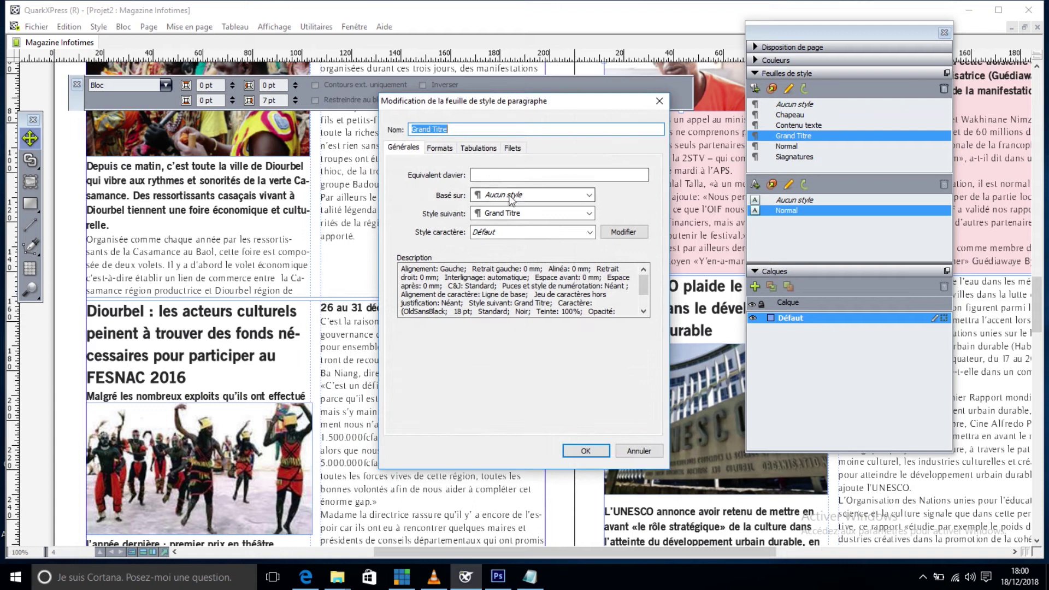
click(623, 232)
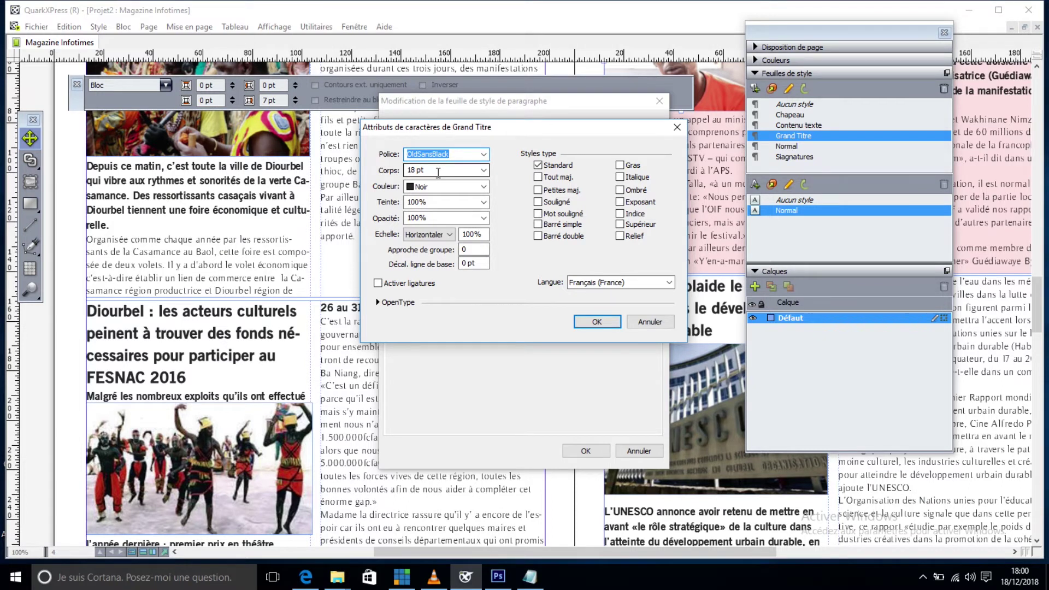
click(596, 322)
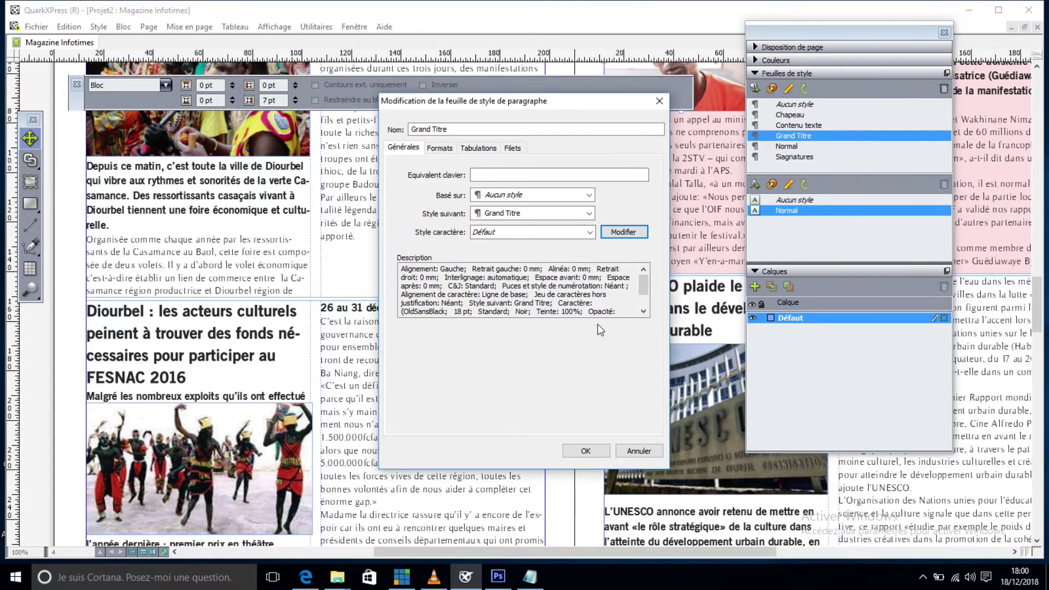
click(446, 149)
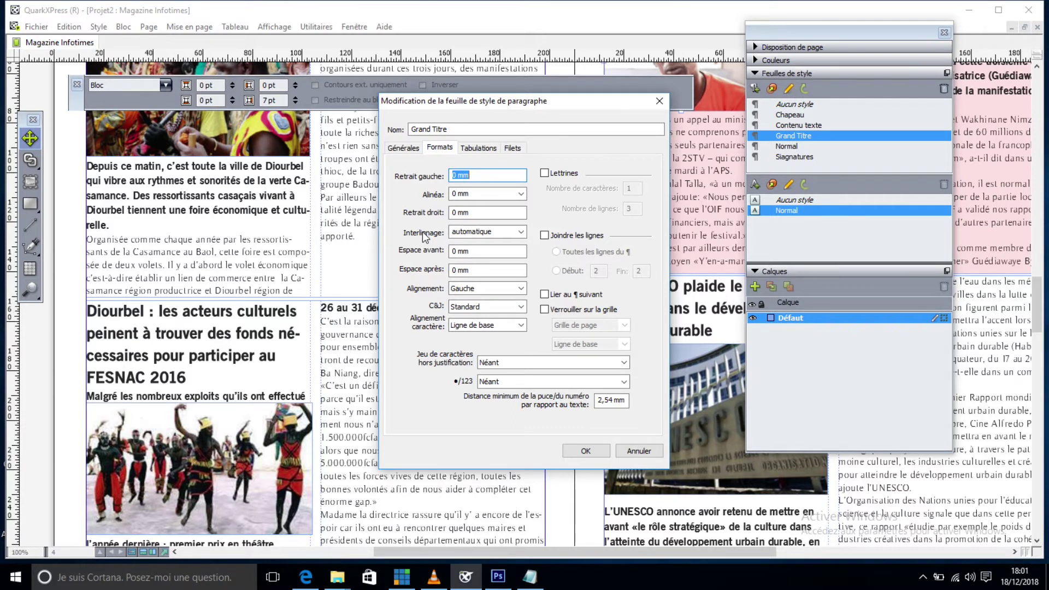
click(457, 270)
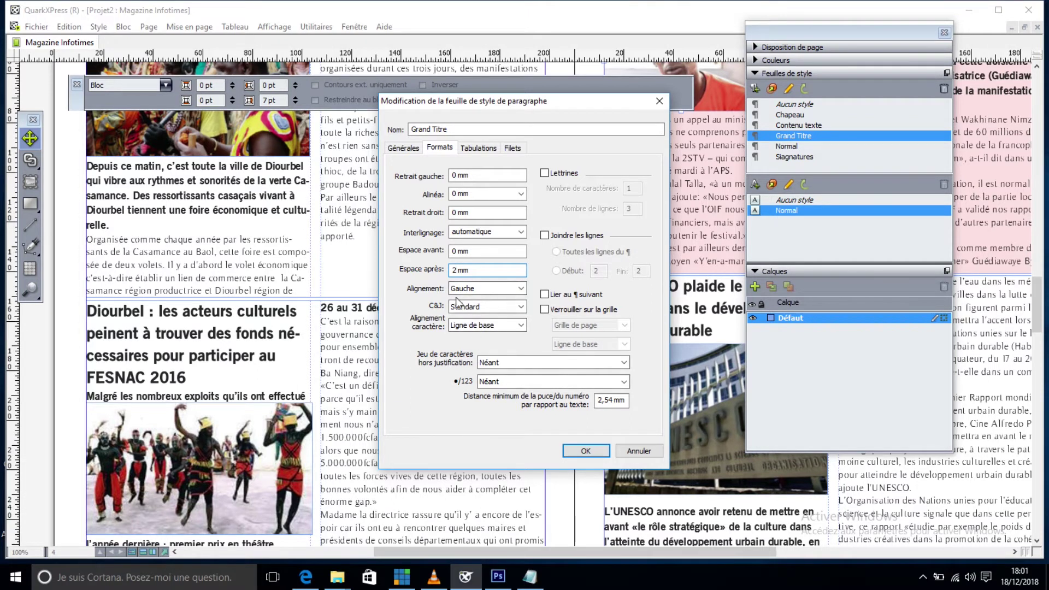
click(585, 451)
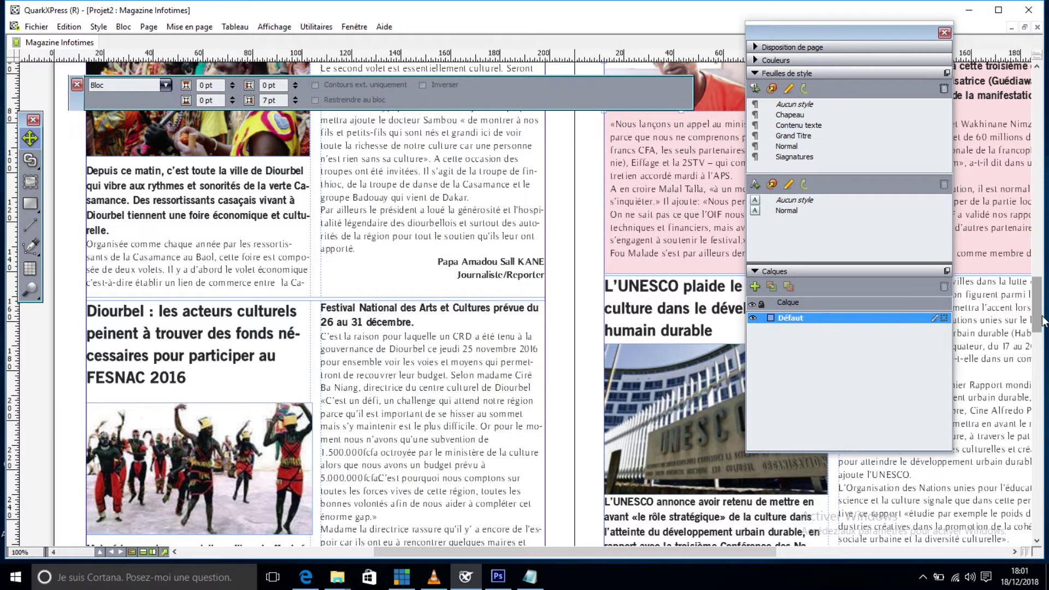
Extend the top edge of the lower Diourbel article's text box on page 4 up to Y 149 mm
mouse_move(1044, 322)
mouse_down()
mouse_move(1044, 362)
mouse_move(1044, 320)
mouse_up()
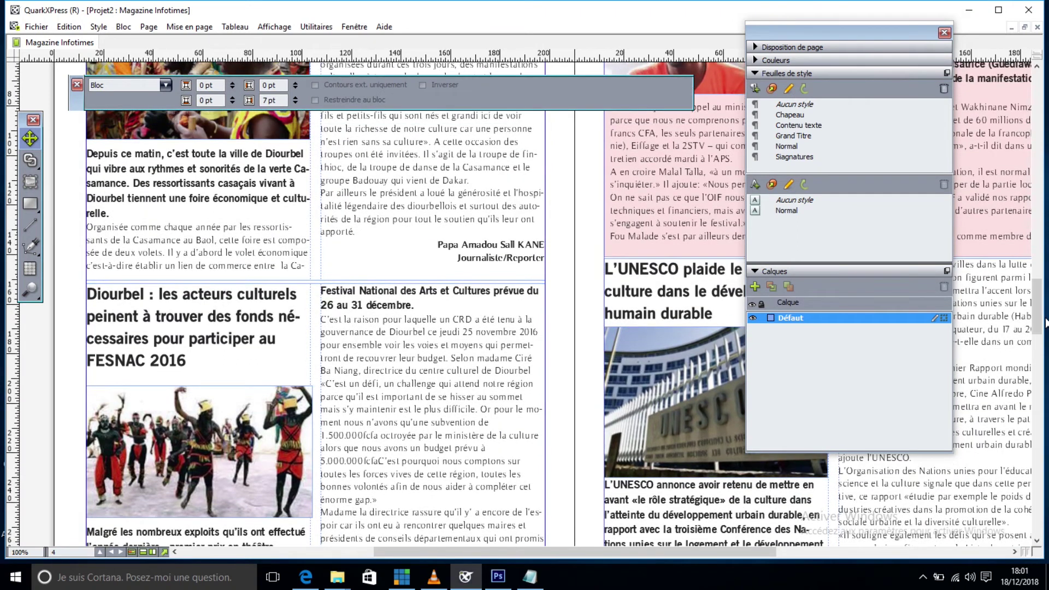
click(317, 279)
drag(317, 273, 316, 272)
click(350, 334)
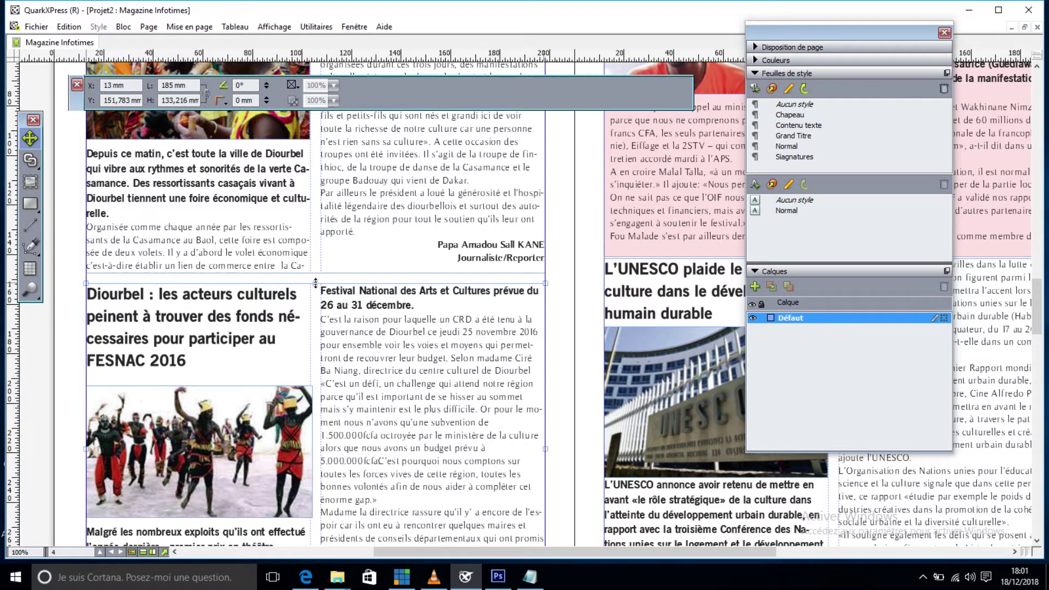
drag(315, 281, 315, 277)
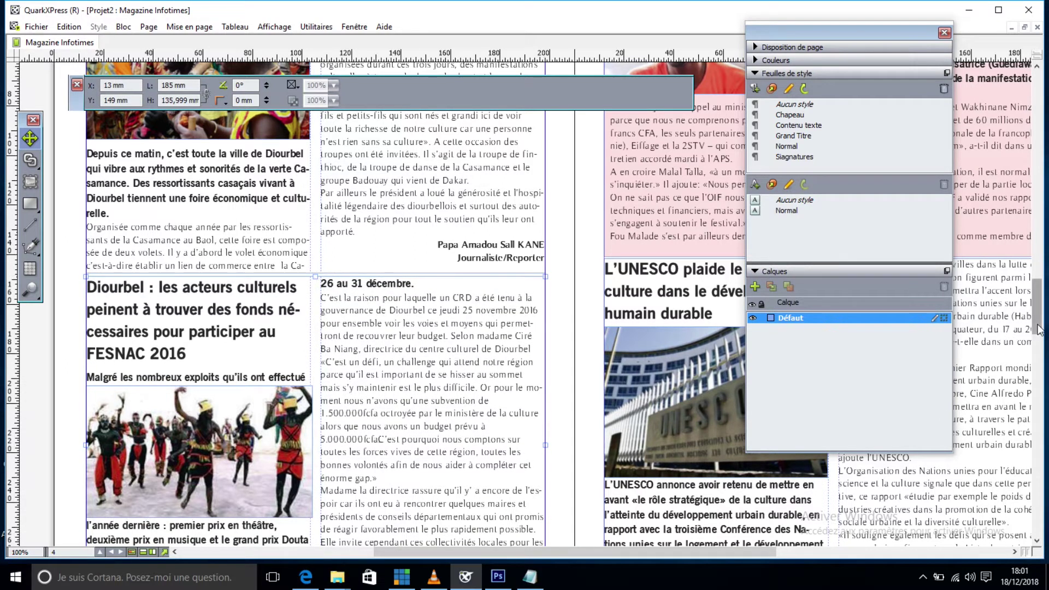
Reduce the dancers picture's height and place it between the Diourbel headline and its intro paragraph, spanning the column width
scroll(1039, 343, down, 5)
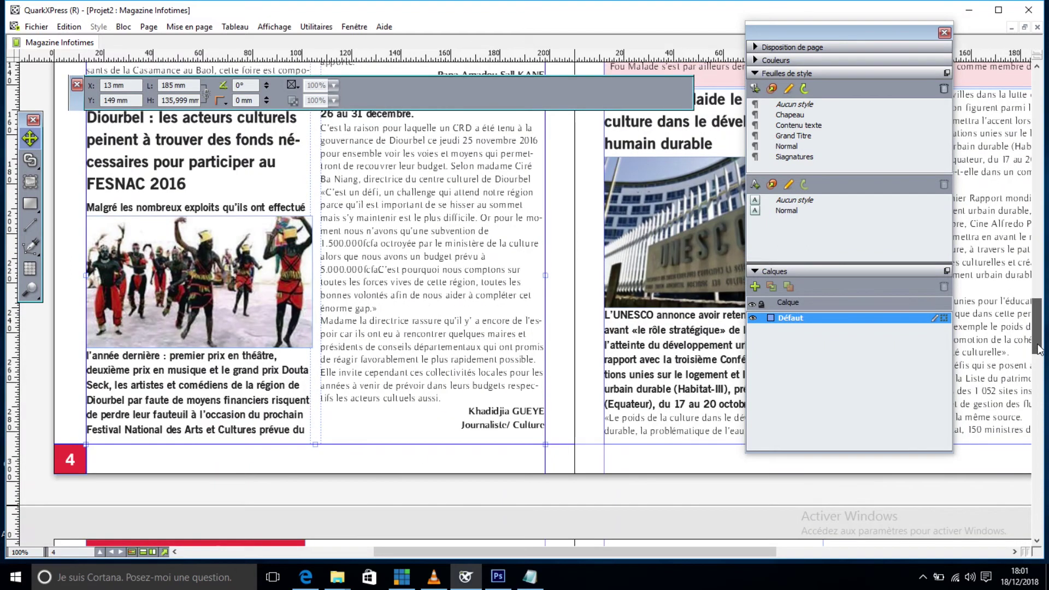
click(281, 273)
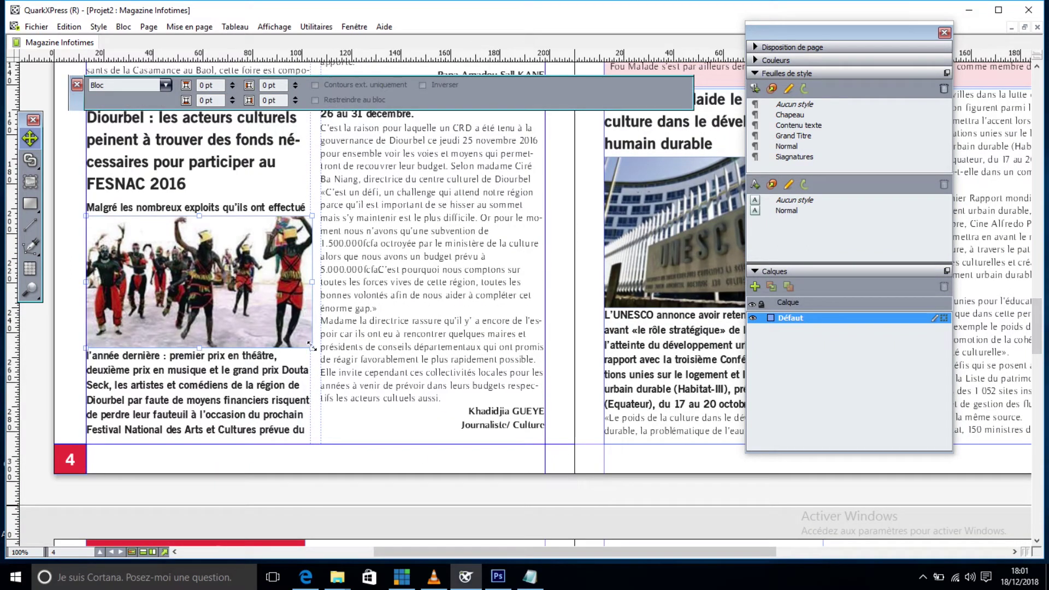
drag(304, 339, 302, 334)
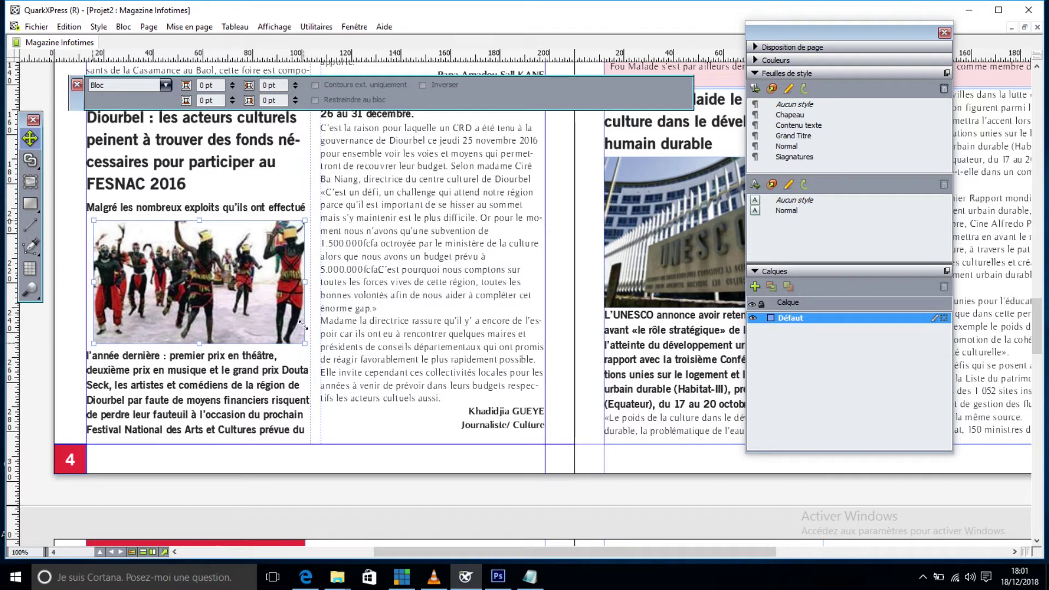
drag(203, 343, 223, 294)
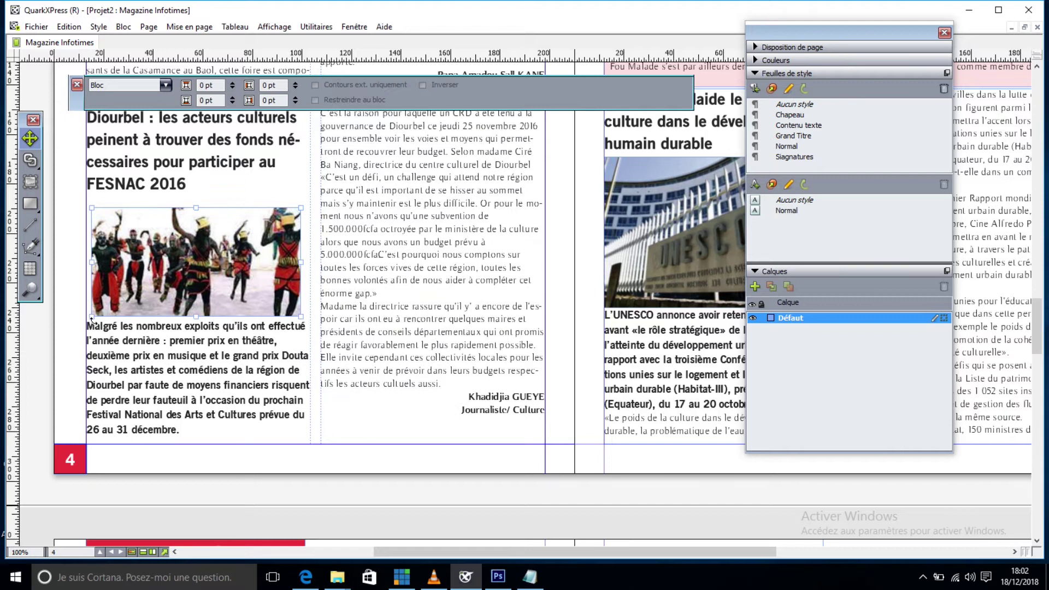
drag(87, 316, 87, 318)
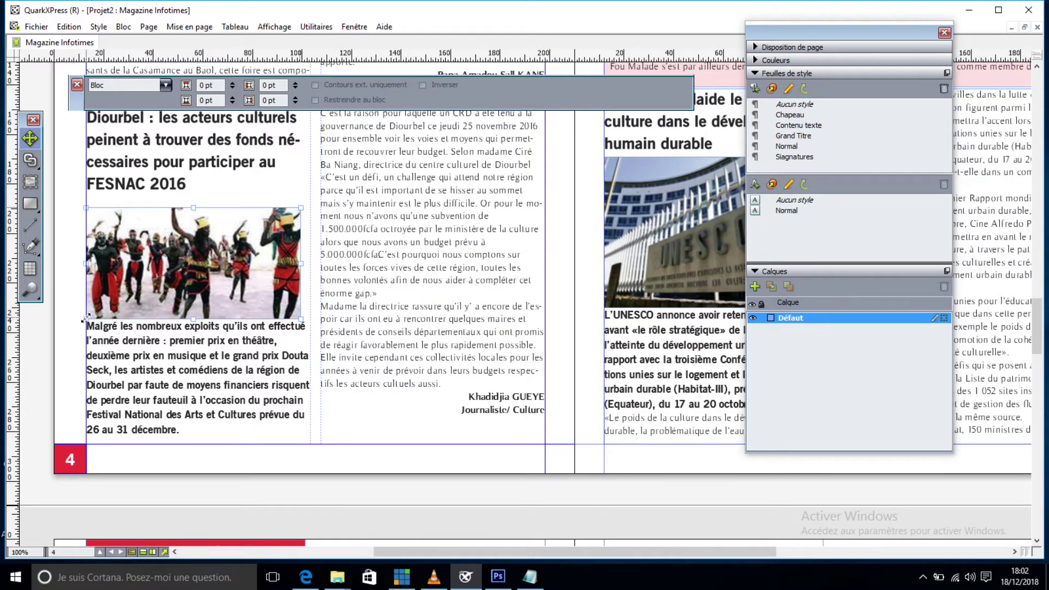
drag(302, 206, 309, 204)
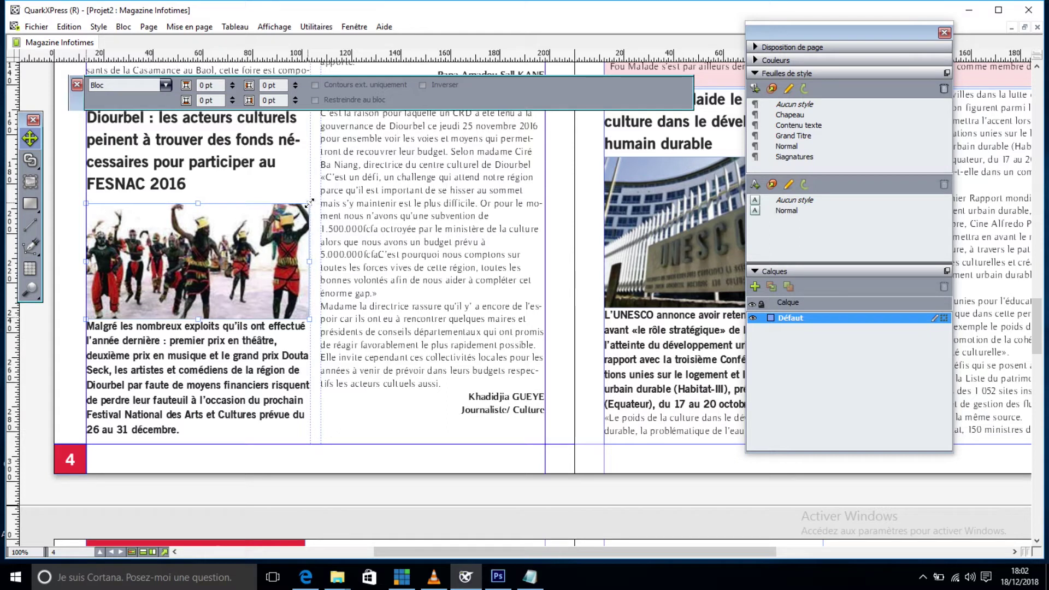
Extend the pink Festival article box on page 5 down to the UNESCO article, about 129 mm high
drag(1037, 340, 1037, 318)
drag(884, 43, 415, 64)
drag(625, 549, 697, 553)
drag(415, 51, 212, 47)
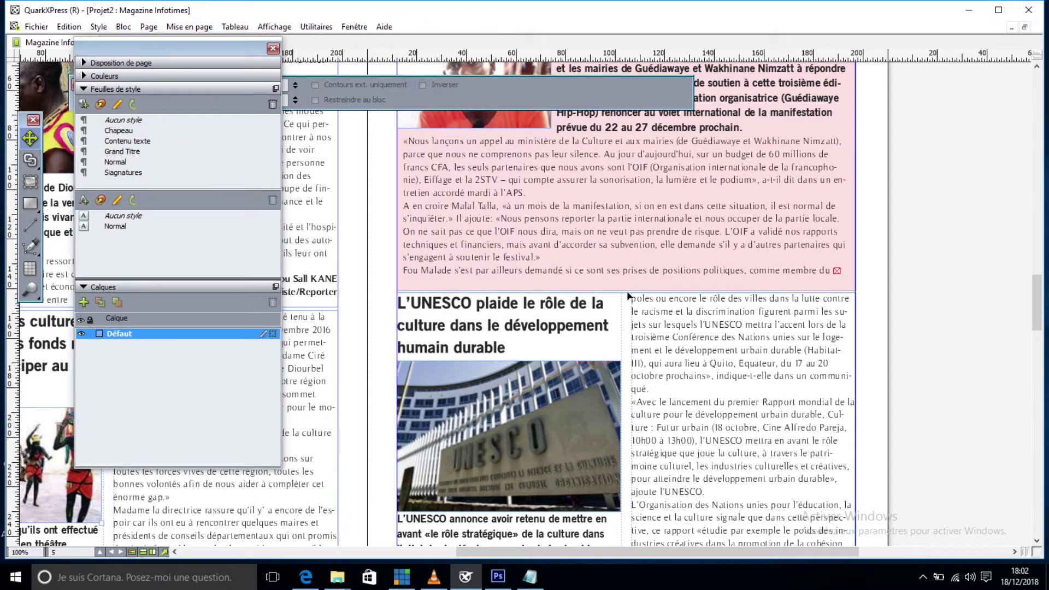
click(625, 290)
drag(627, 297, 627, 299)
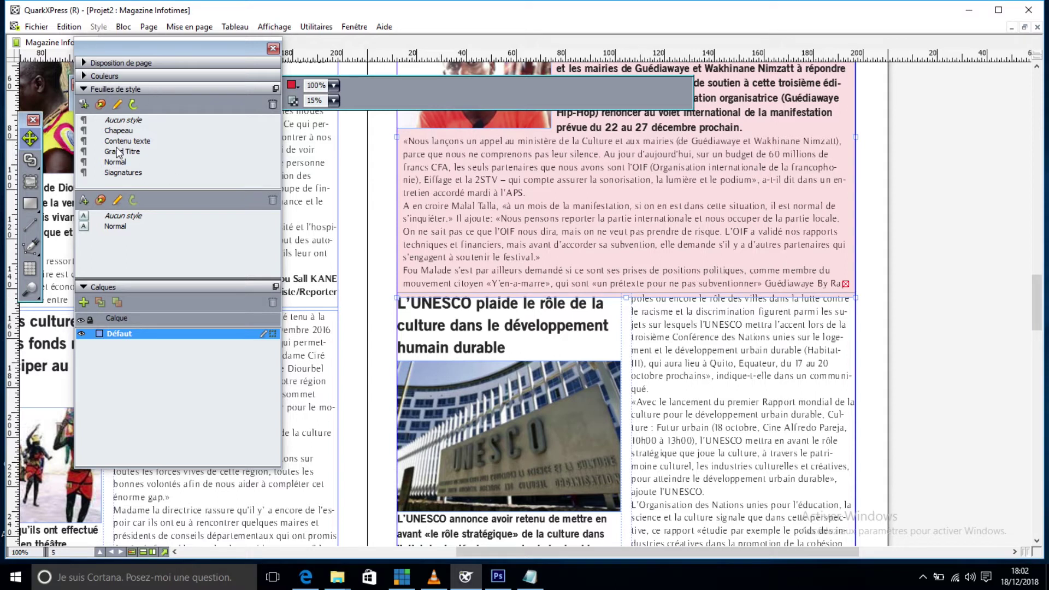
Set the space after to 2 mm in the Chapeau paragraph style
click(123, 131)
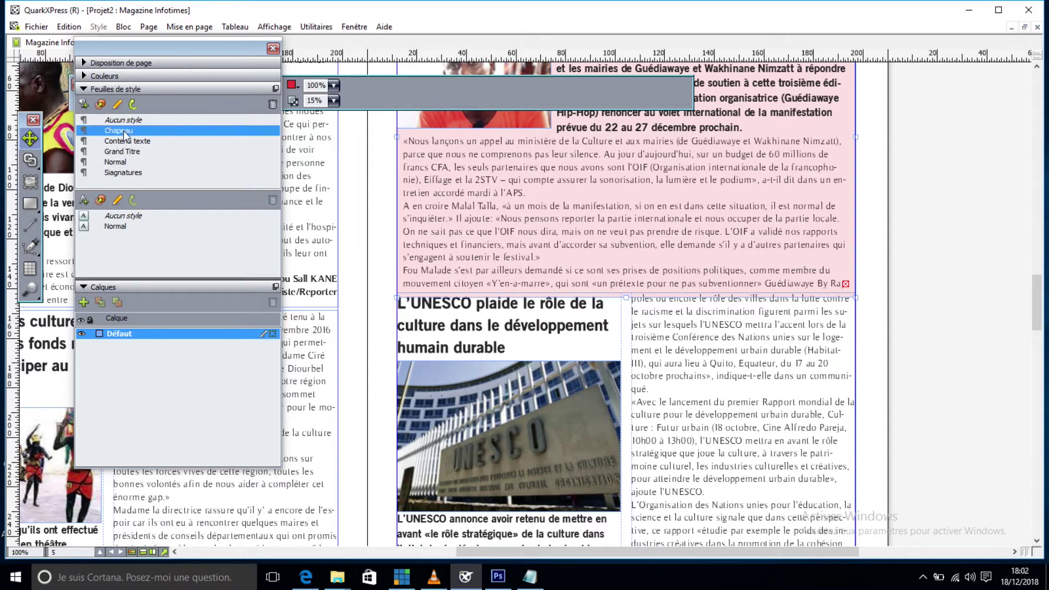
click(114, 107)
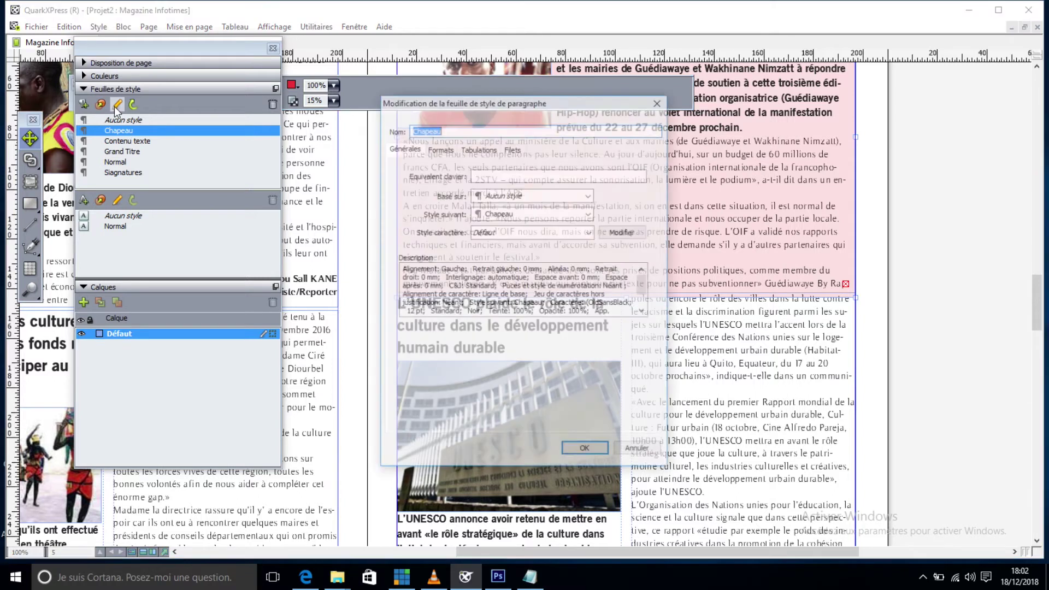
click(449, 148)
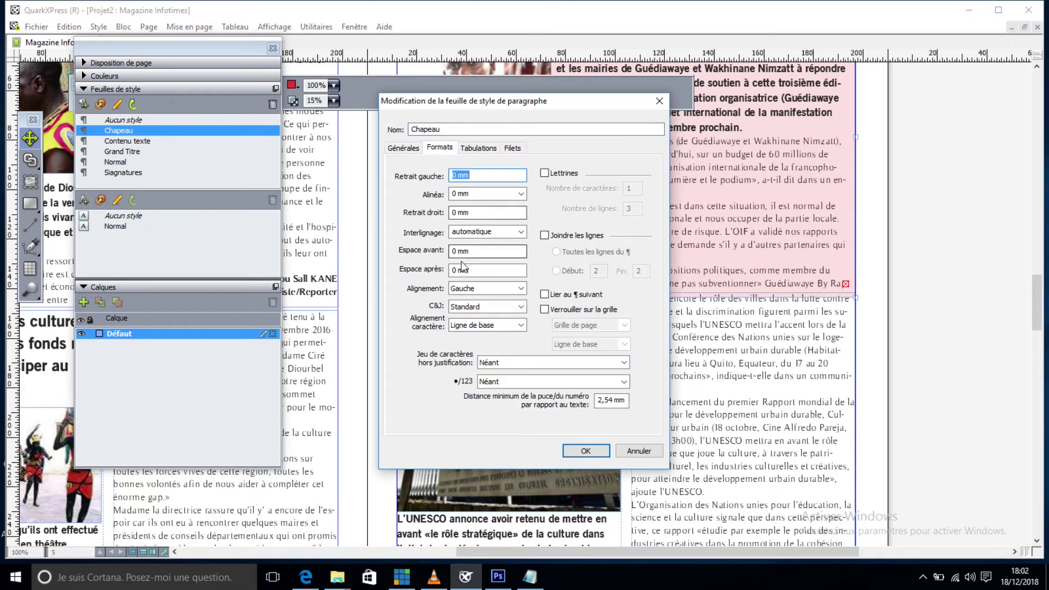
click(450, 270)
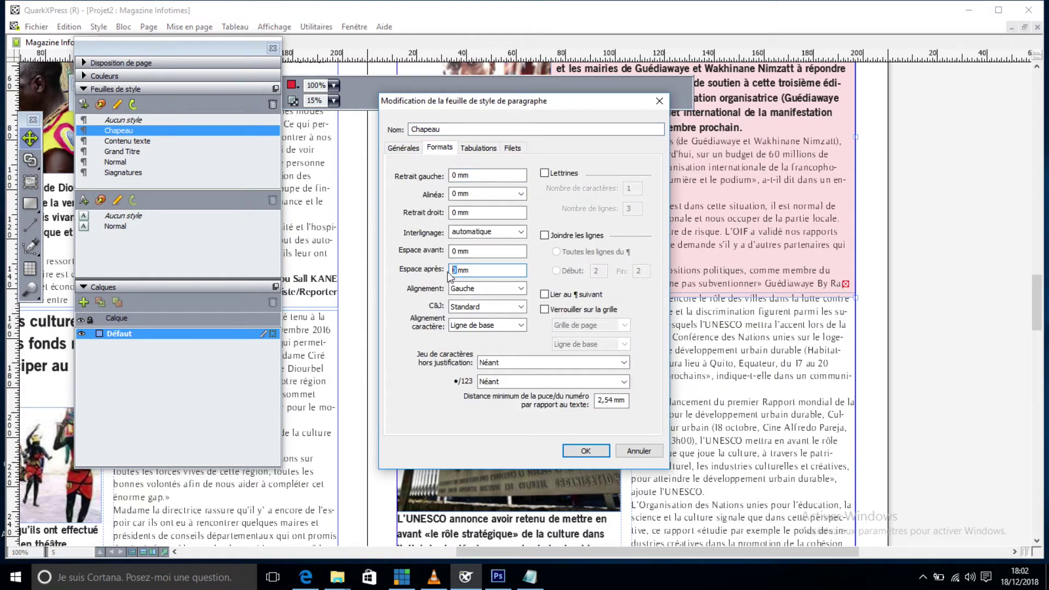
text(2)
click(582, 449)
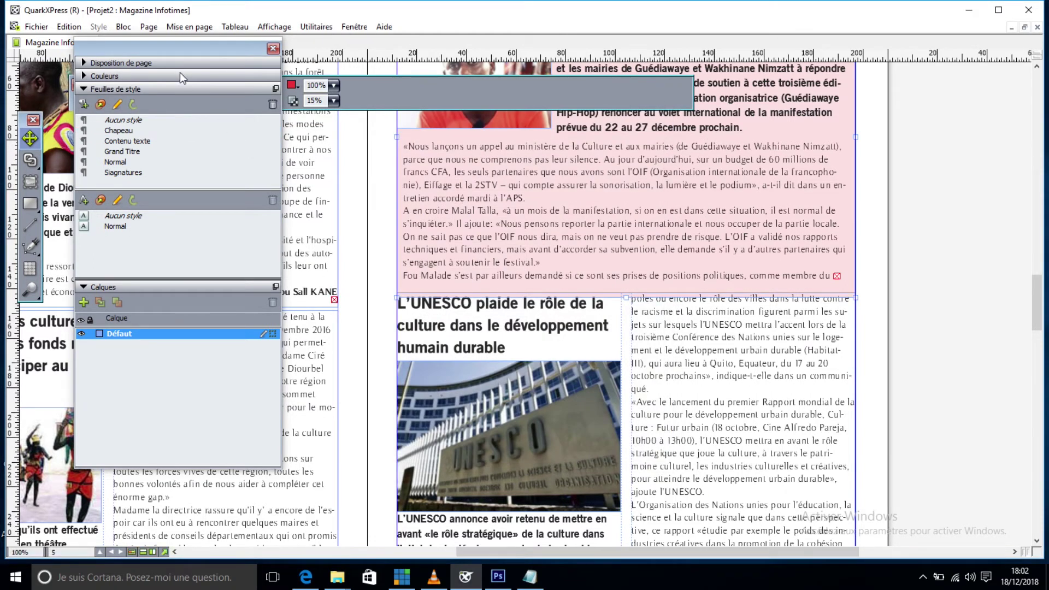
Add space after paragraphs in the Contenu texte paragraph style
drag(171, 50, 714, 161)
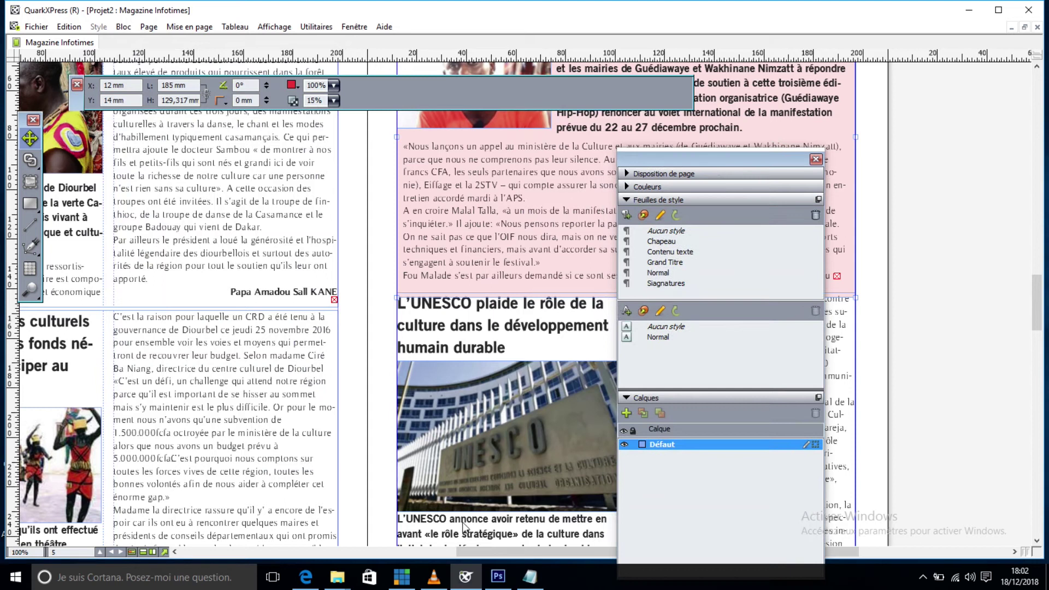
drag(544, 552, 450, 549)
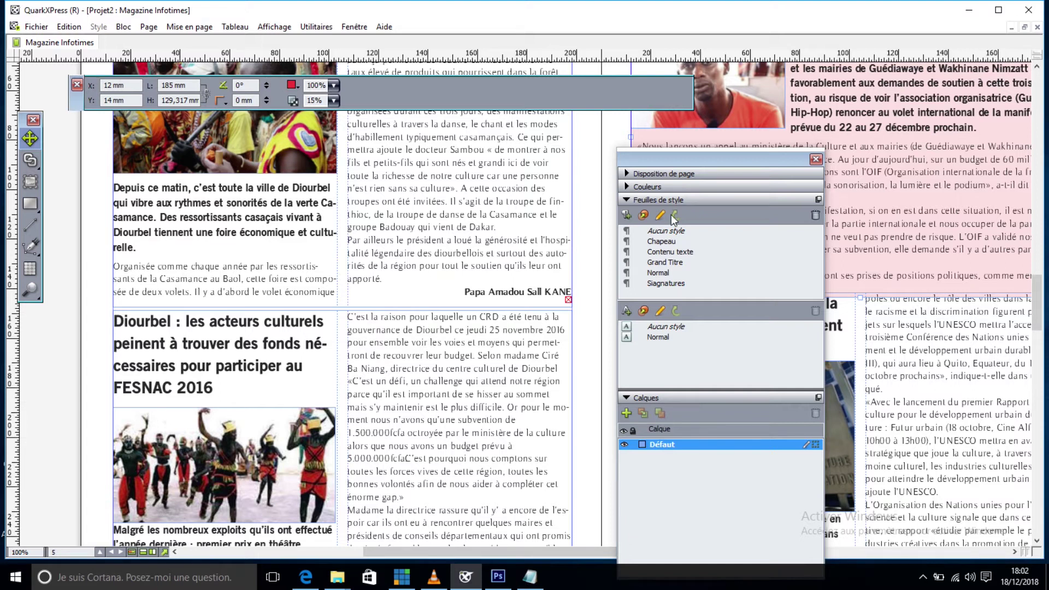
click(670, 254)
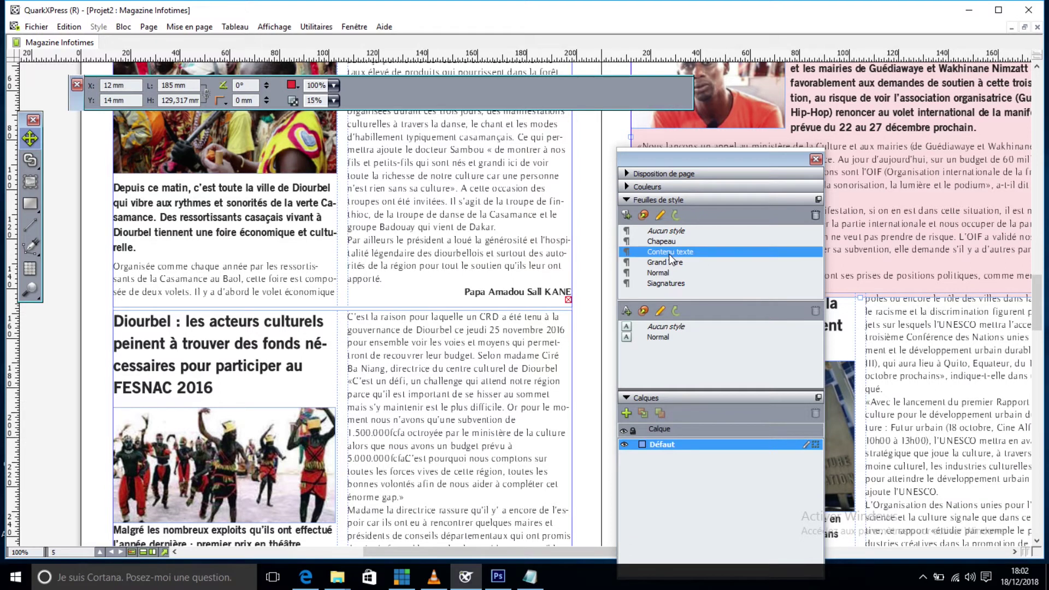
click(661, 215)
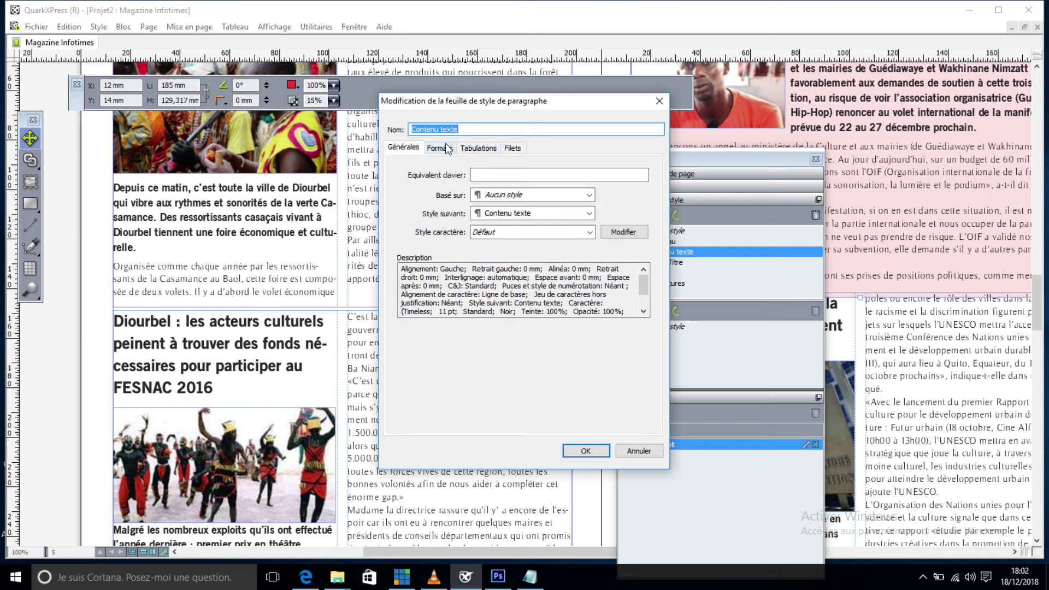
click(451, 147)
click(453, 269)
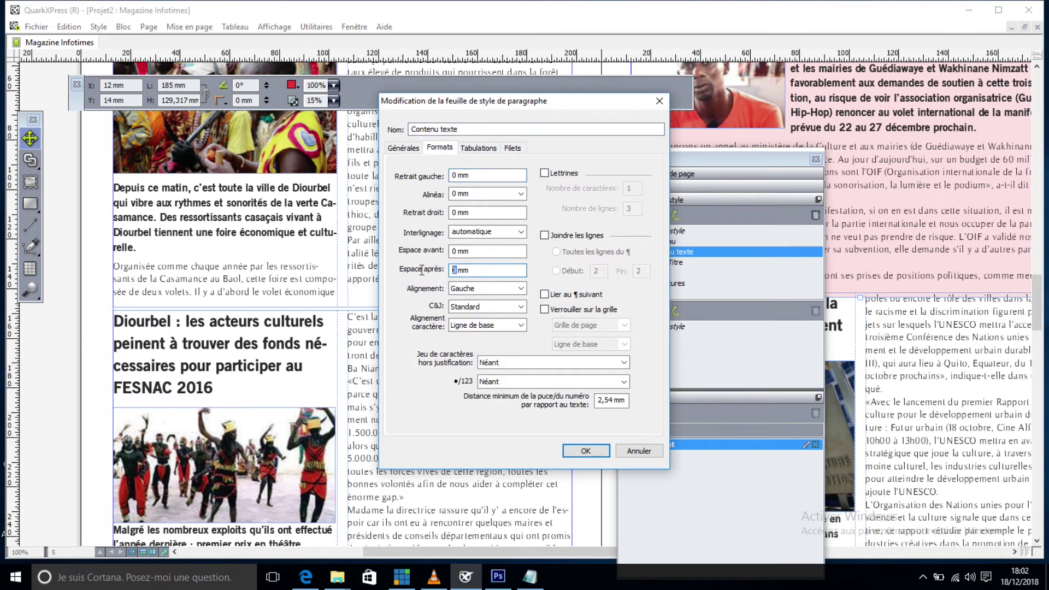
click(579, 450)
Move the style sheets and layers palette clear of the Culture articles and collapse it
drag(728, 156, 303, 166)
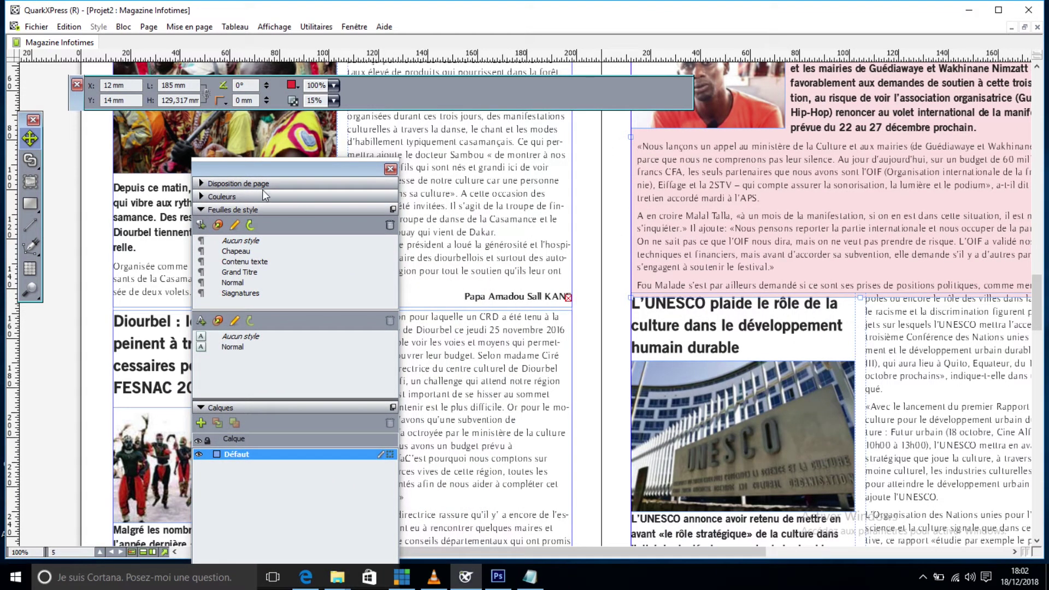
drag(297, 171, 161, 166)
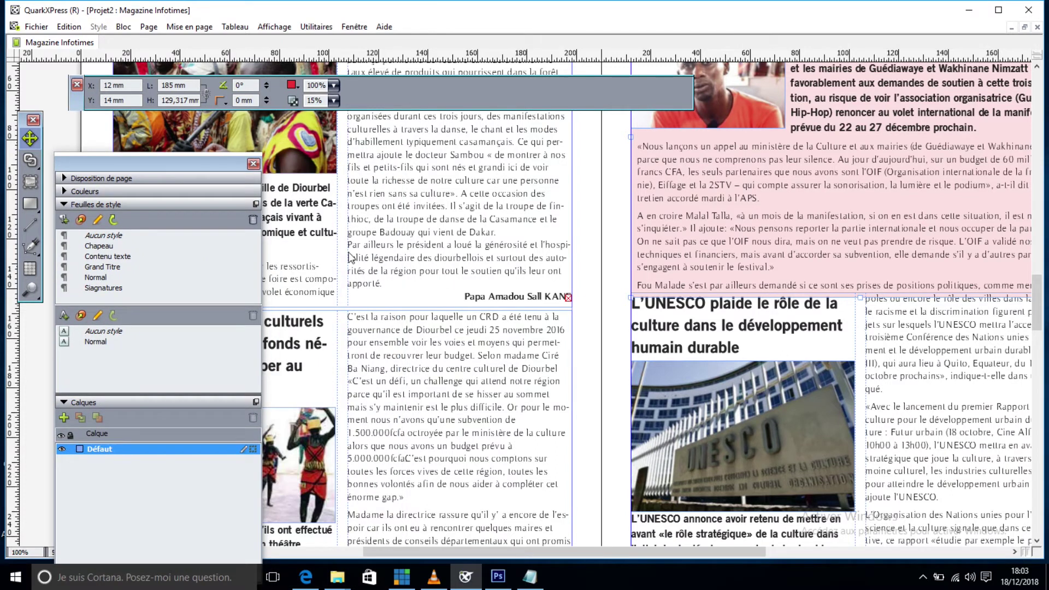
drag(1043, 327, 1039, 294)
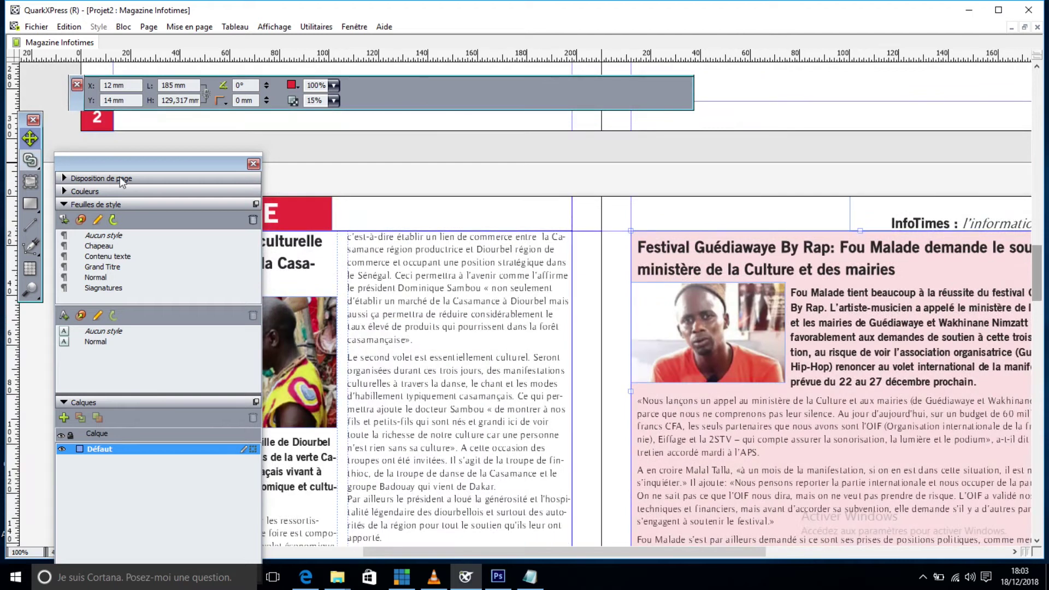
drag(144, 170, 880, 75)
double_click(879, 75)
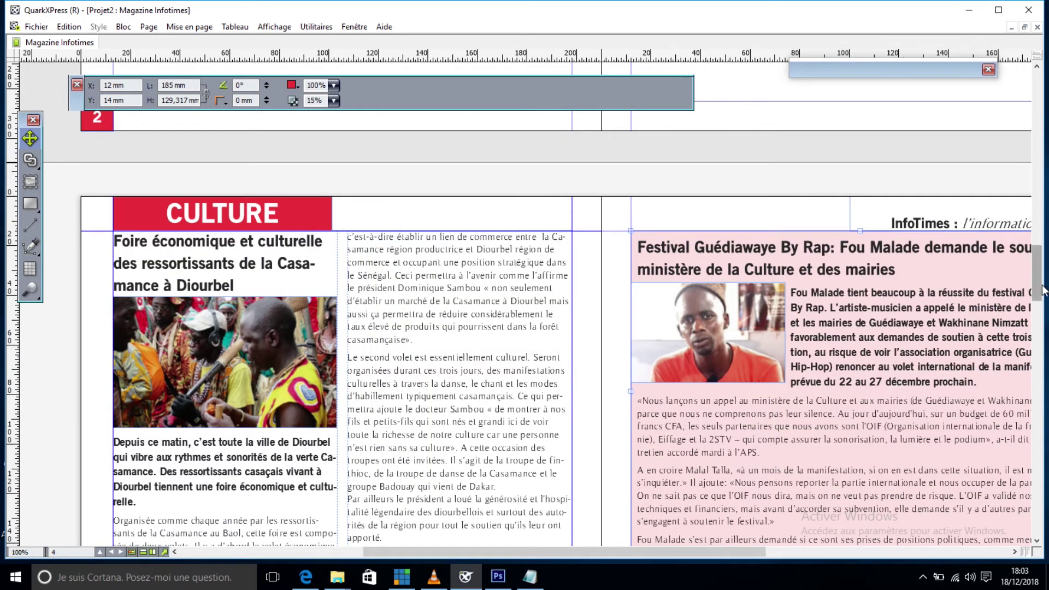
Reduce the photo of the Foire économique article on page 4 slightly in width and height to fit its column
click(200, 407)
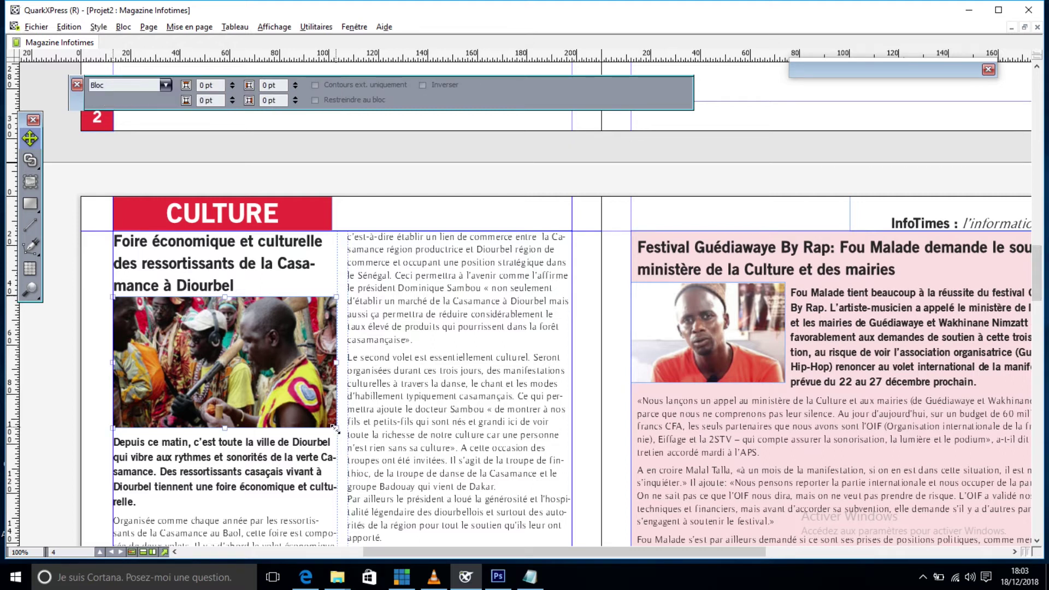
drag(334, 423, 333, 411)
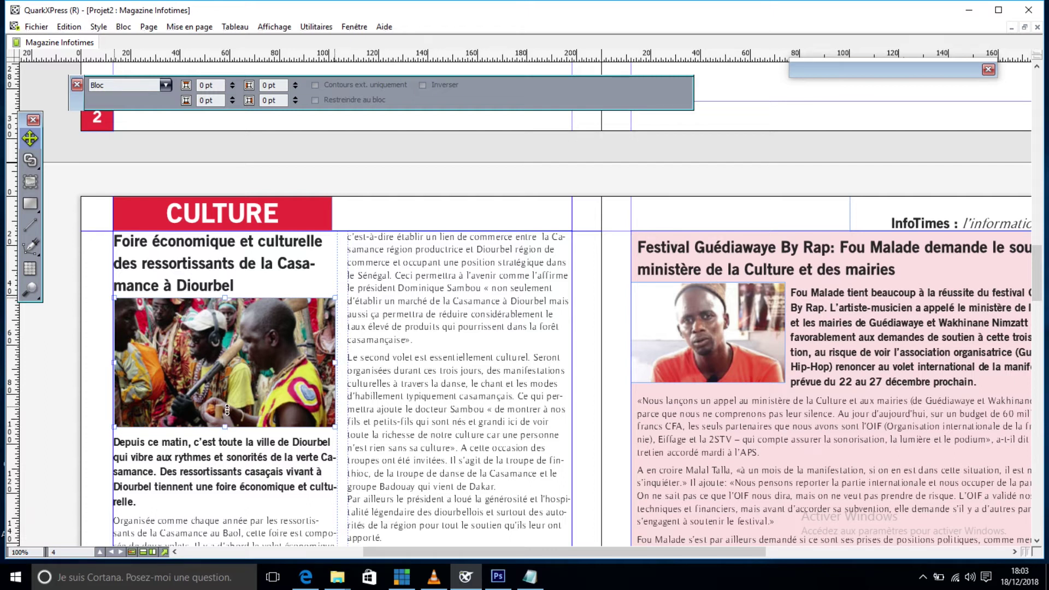
drag(227, 409, 227, 408)
Lower the upper edge of the UNESCO article box on page 5, making the box about 122 mm high
drag(1043, 290, 1038, 318)
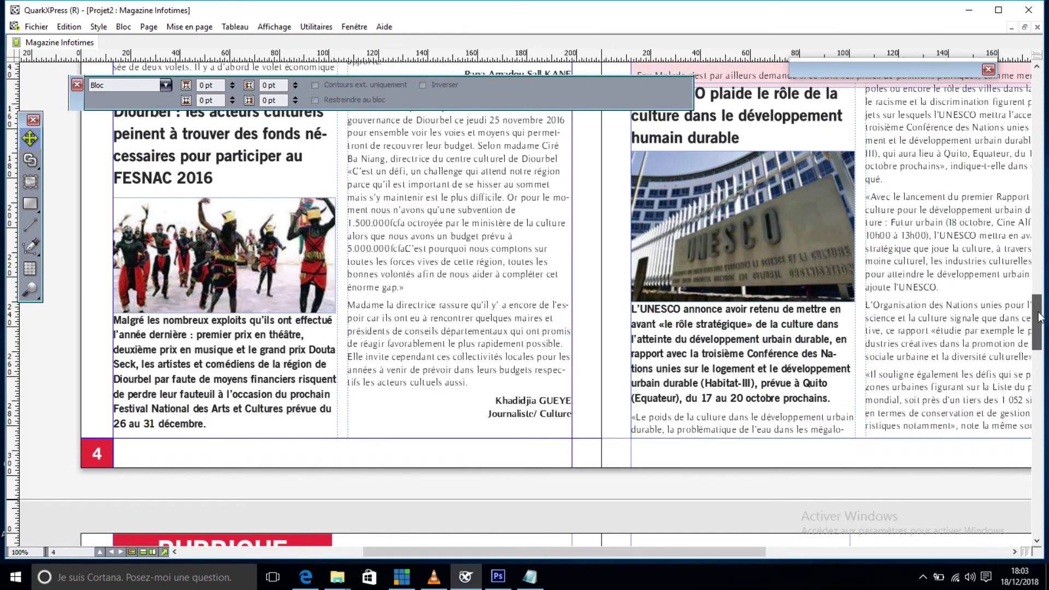
scroll(814, 371, up, 4)
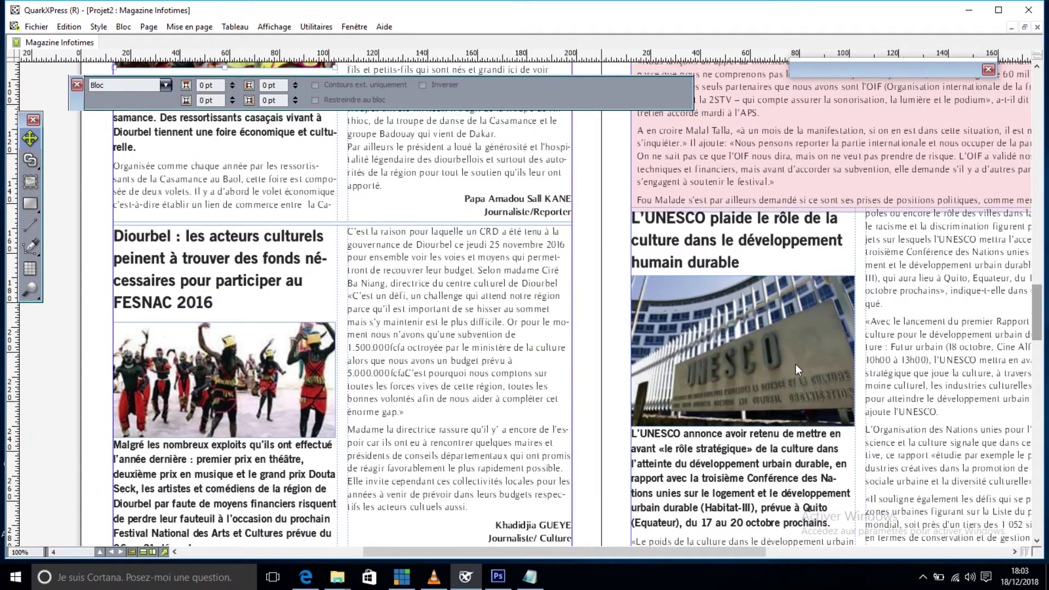
drag(1038, 327, 1037, 325)
click(923, 293)
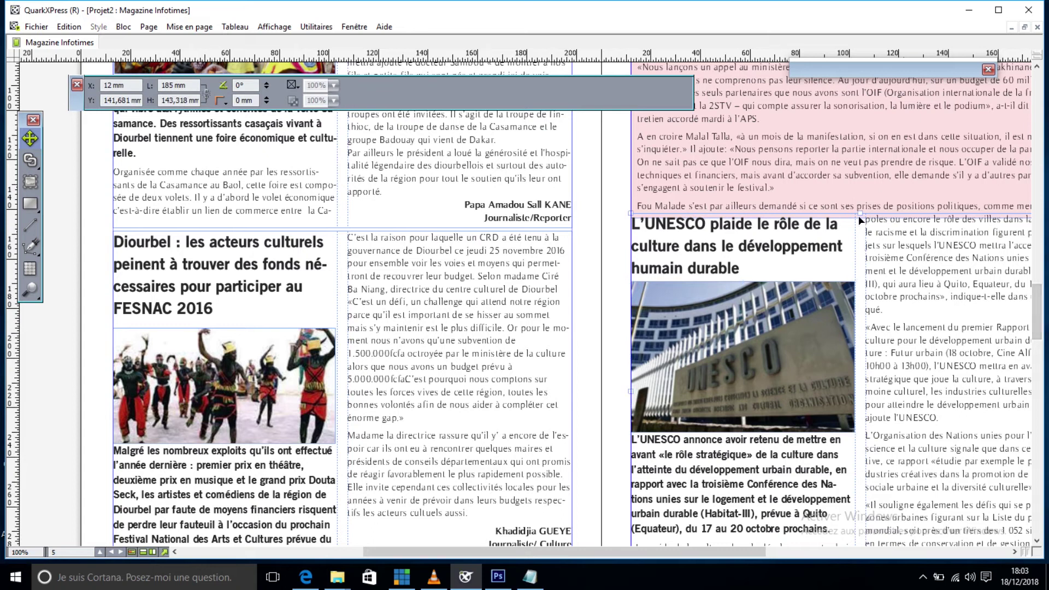
drag(857, 262, 857, 278)
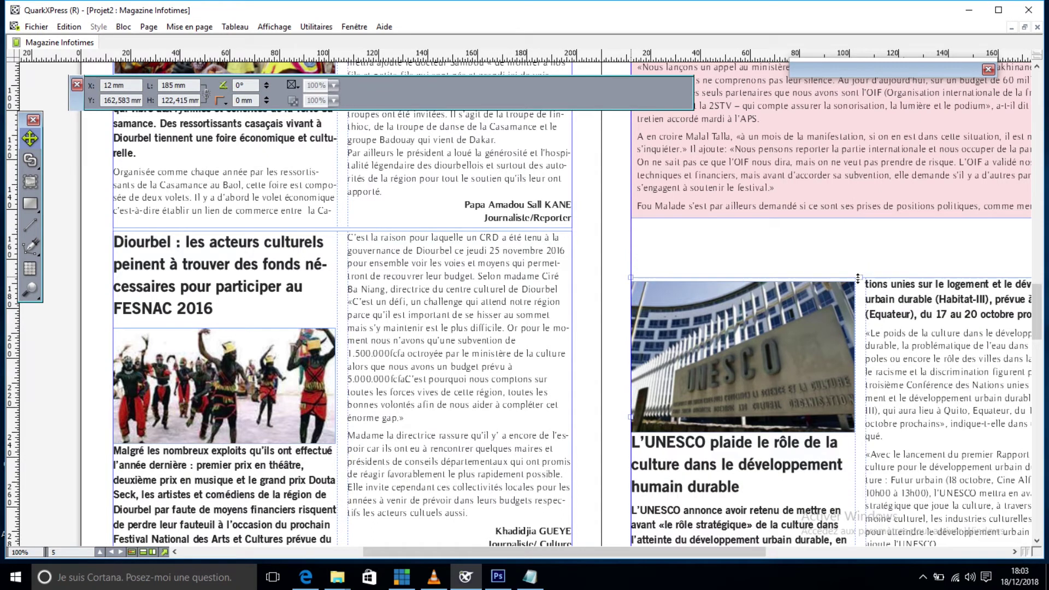
Extend the pink Festival article box down towards the UNESCO article, to about 149 mm high
click(872, 211)
drag(855, 218, 860, 262)
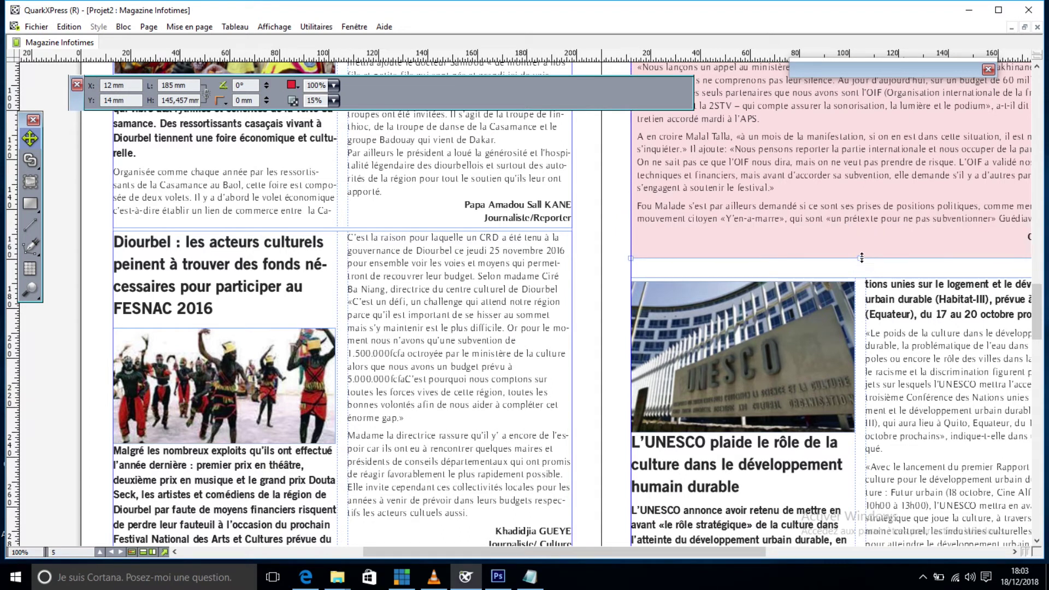
drag(861, 265, 862, 275)
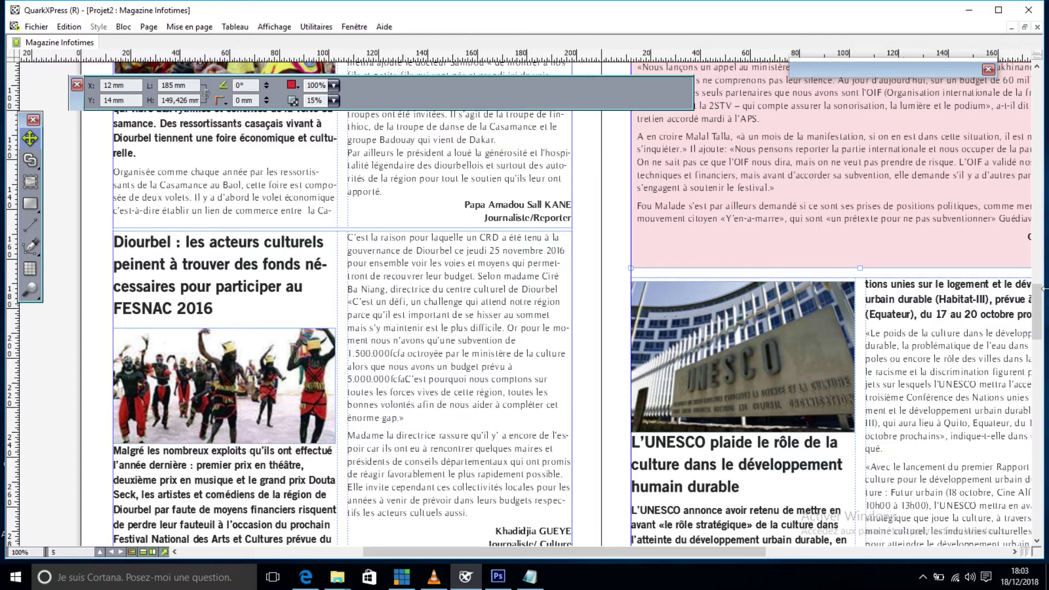
Nudge the portrait picture in the Festival article slightly down and to the right, away from the headline and box edge
drag(1037, 311, 1031, 270)
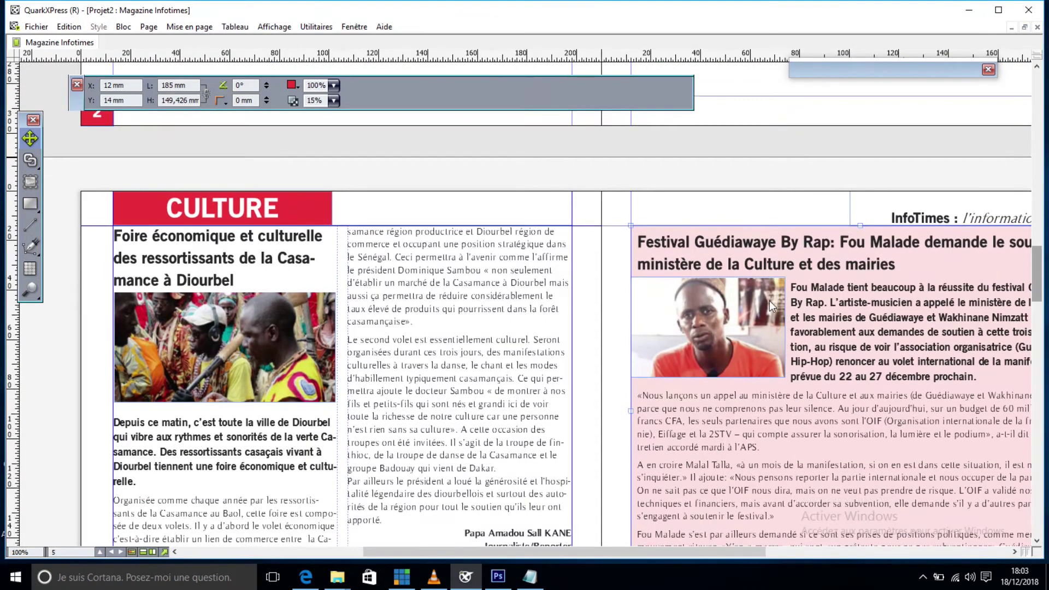
click(769, 302)
key(Down)
key(Down)
key(Down)
key(Down)
key(Down)
key(Down)
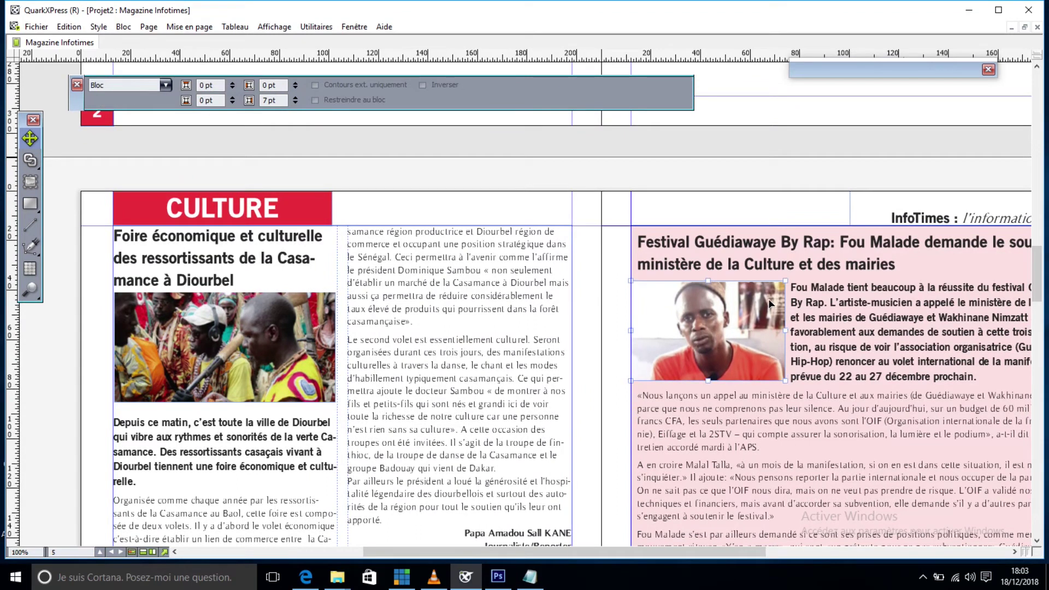
key(Down)
key(Down)
key(Down)
key(Down)
key(Right)
key(Right)
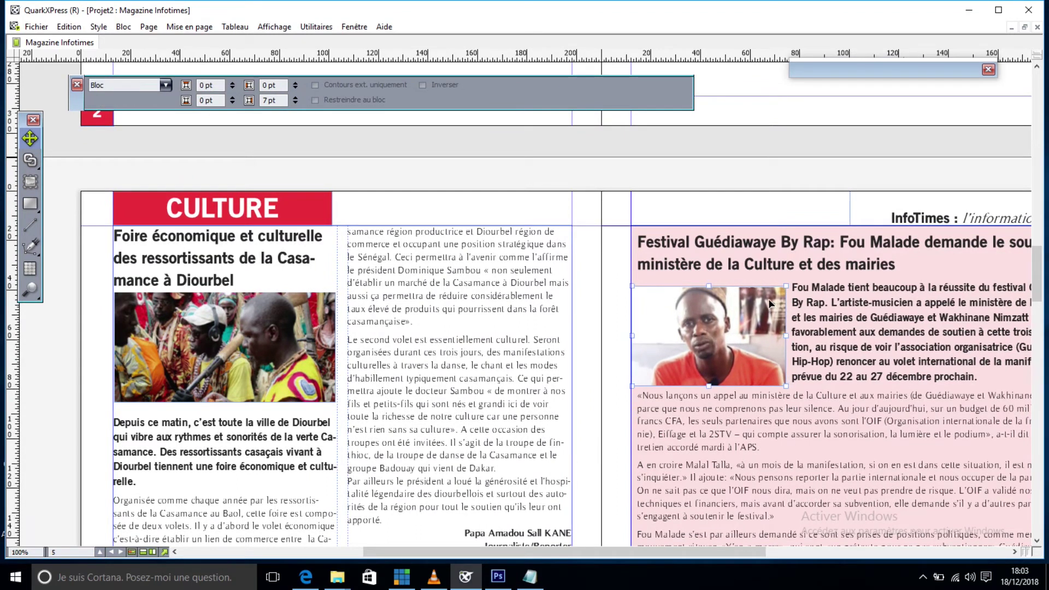
key(Right)
key(Up)
key(Up)
key(Up)
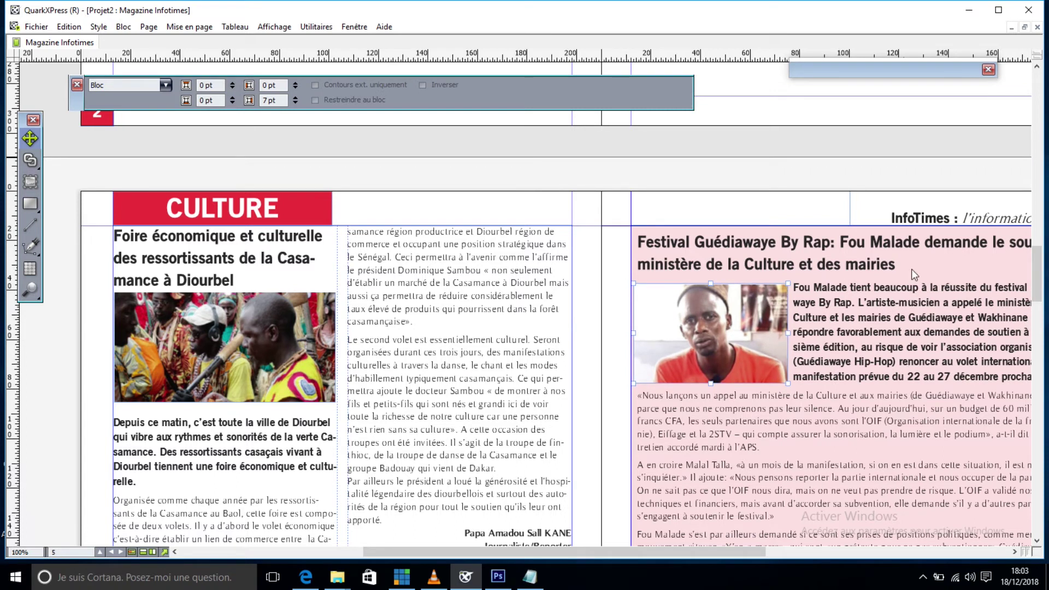
Extend the UNESCO article's continuation text box on page 6 downward to a height of 96 mm
drag(1042, 272, 1045, 347)
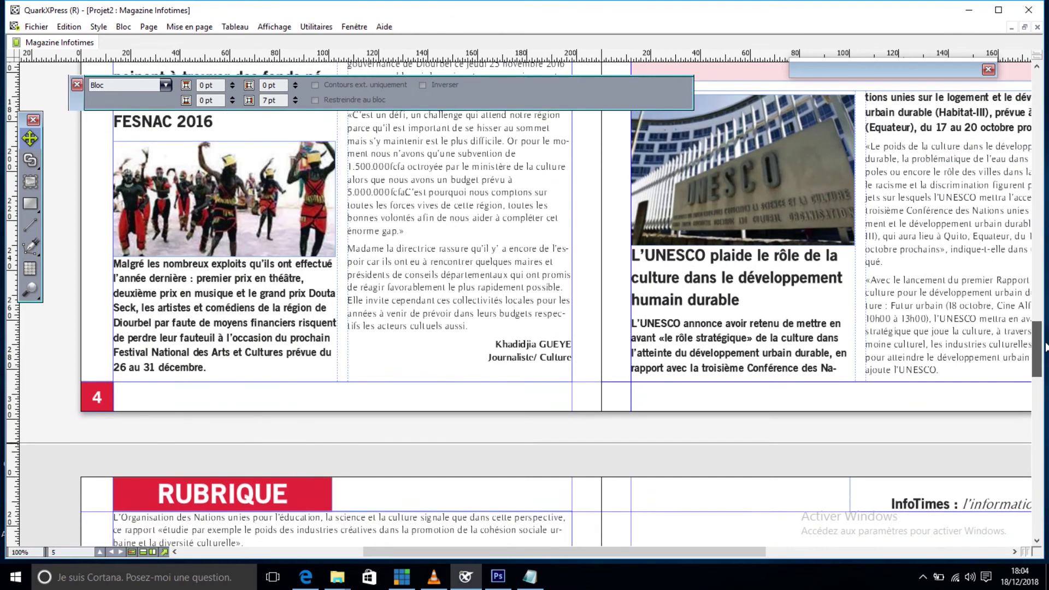
click(305, 420)
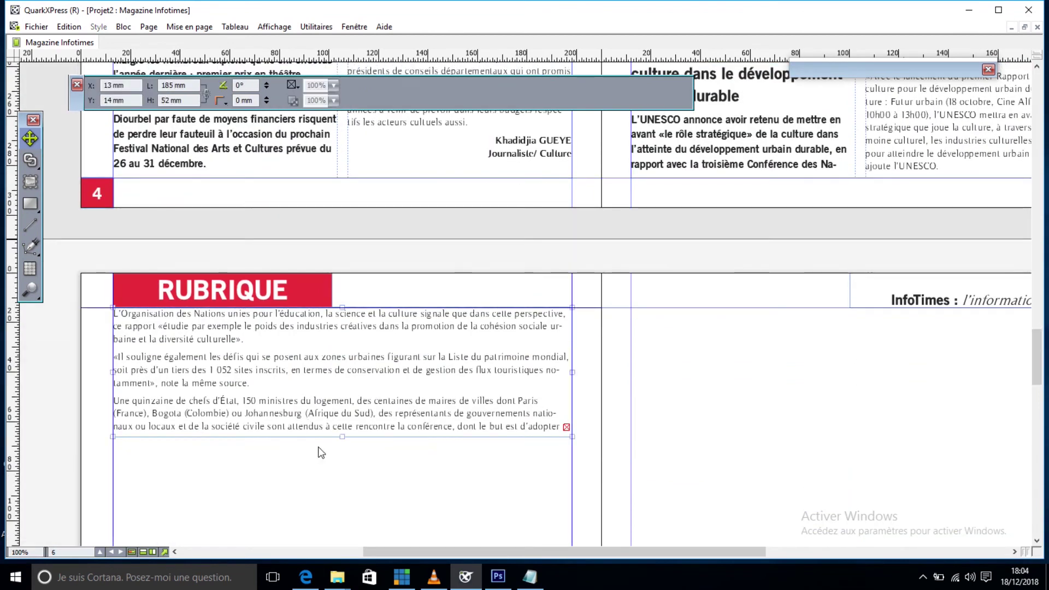
drag(342, 437, 347, 545)
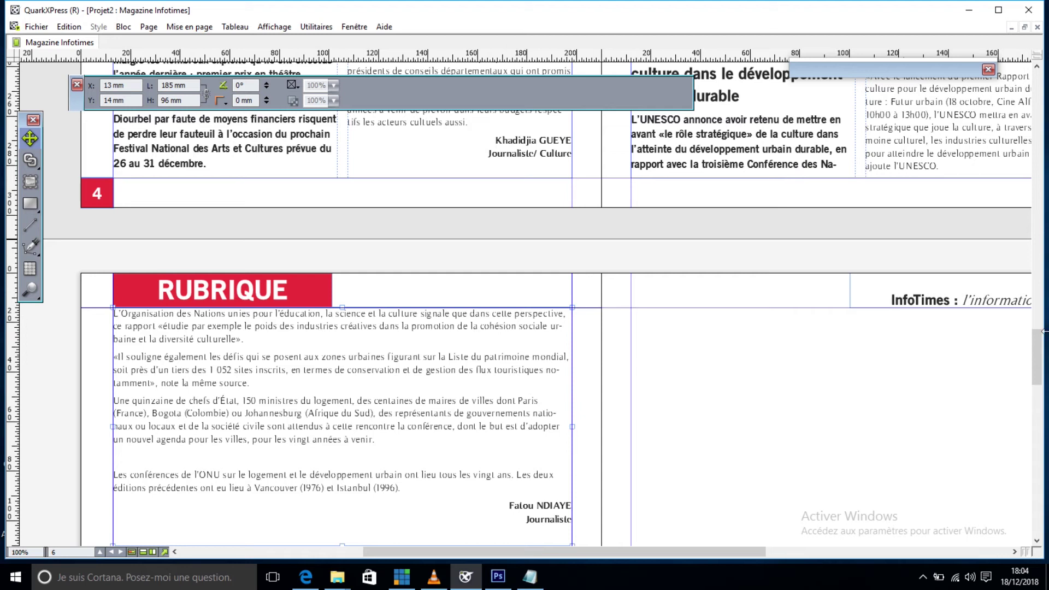
Set the continuation text box under the RUBRIQUE heading to 2 columns
scroll(1041, 350, up, 5)
scroll(1039, 352, down, 3)
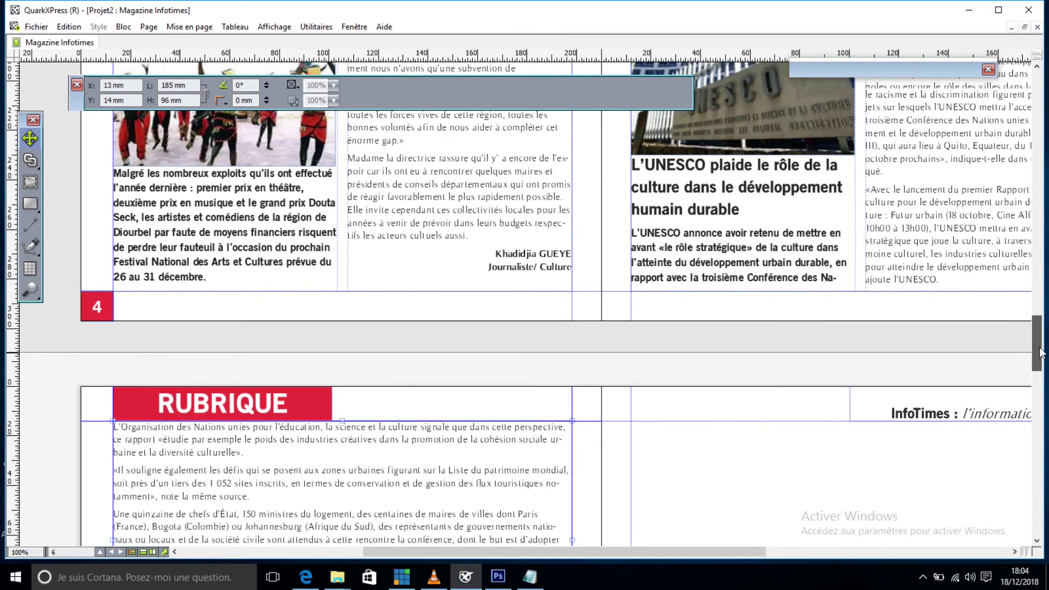
scroll(1041, 355, down, 3)
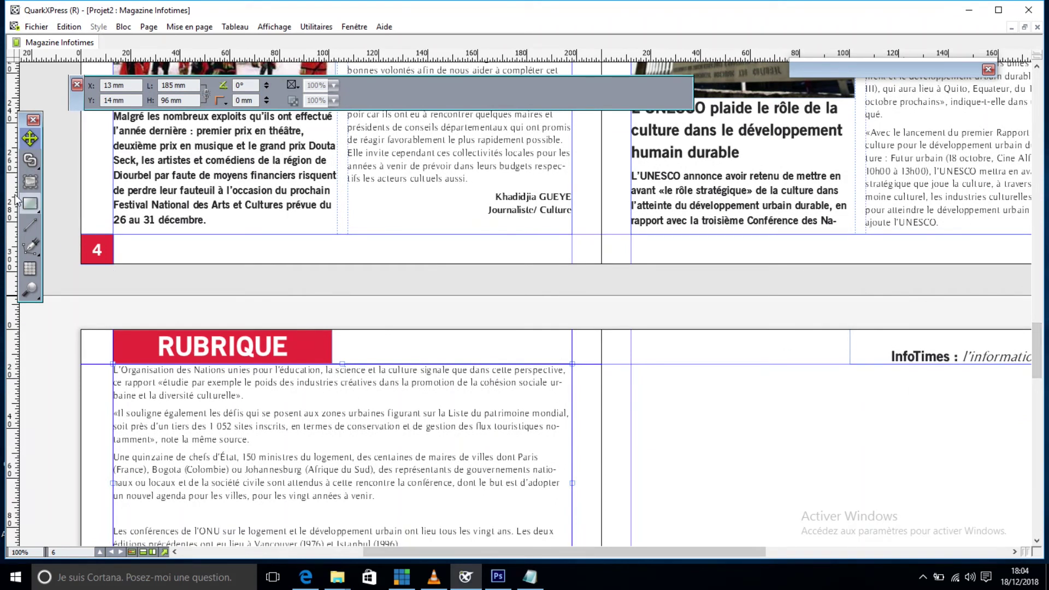
click(29, 163)
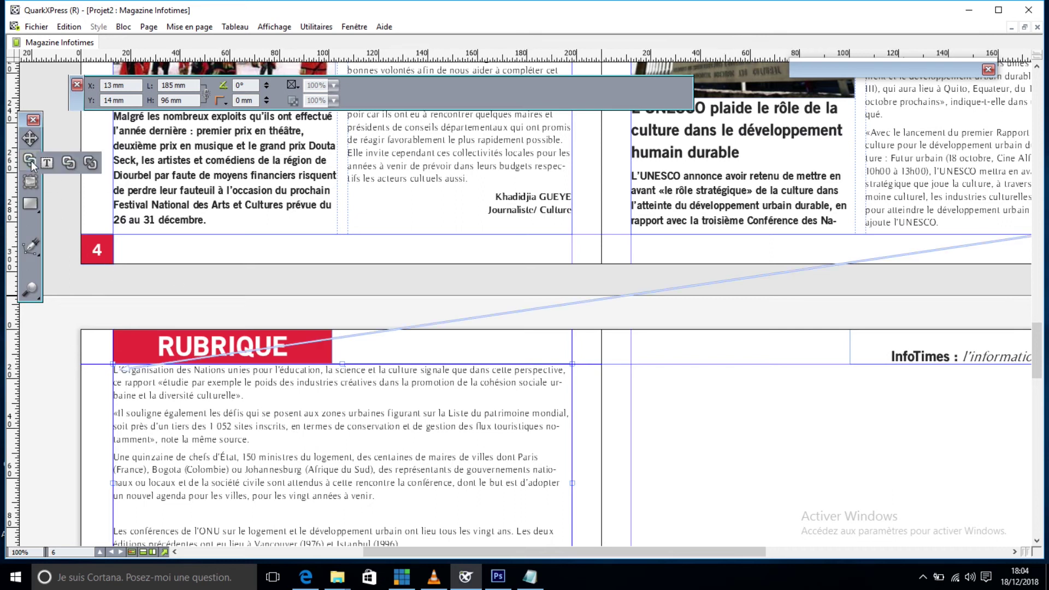
click(30, 160)
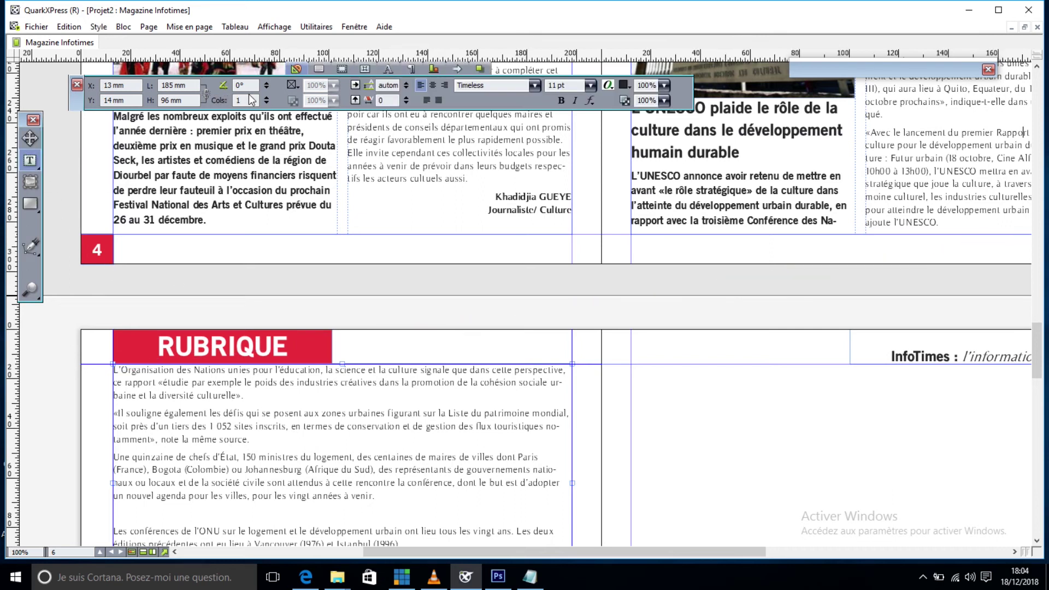
click(267, 97)
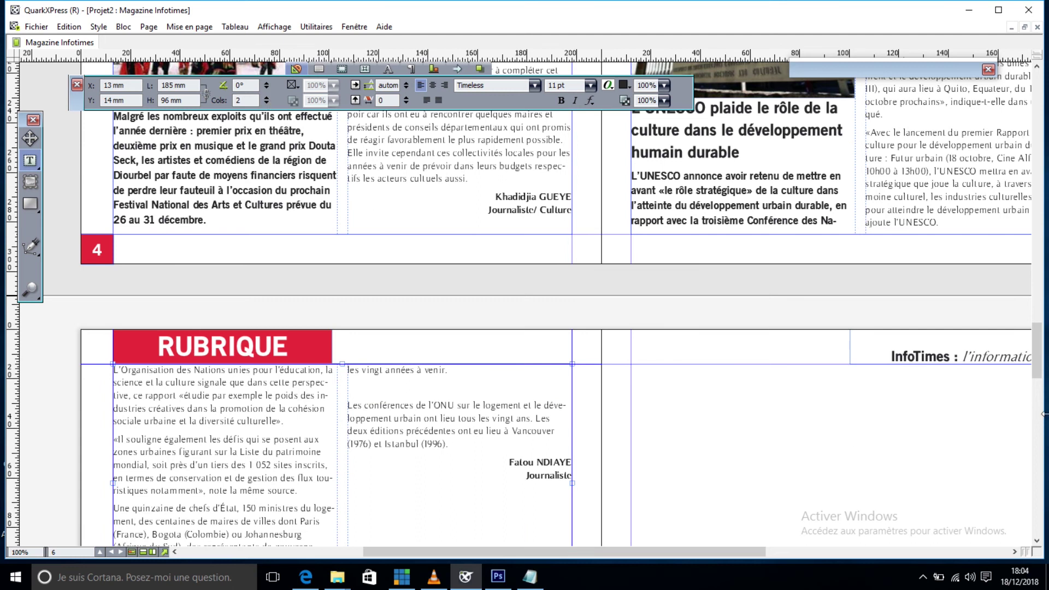
drag(1041, 378, 1029, 331)
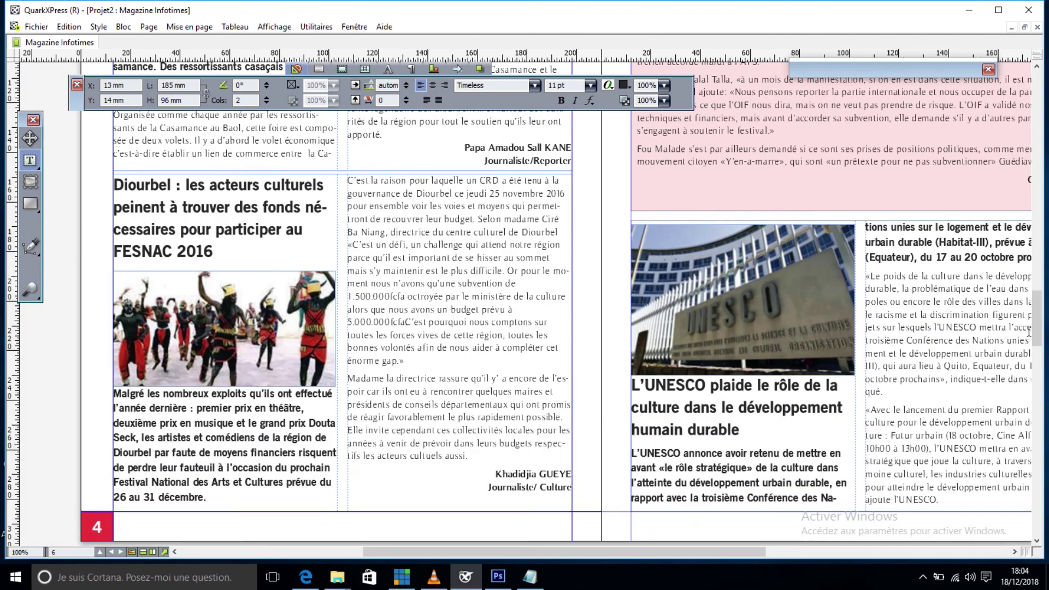